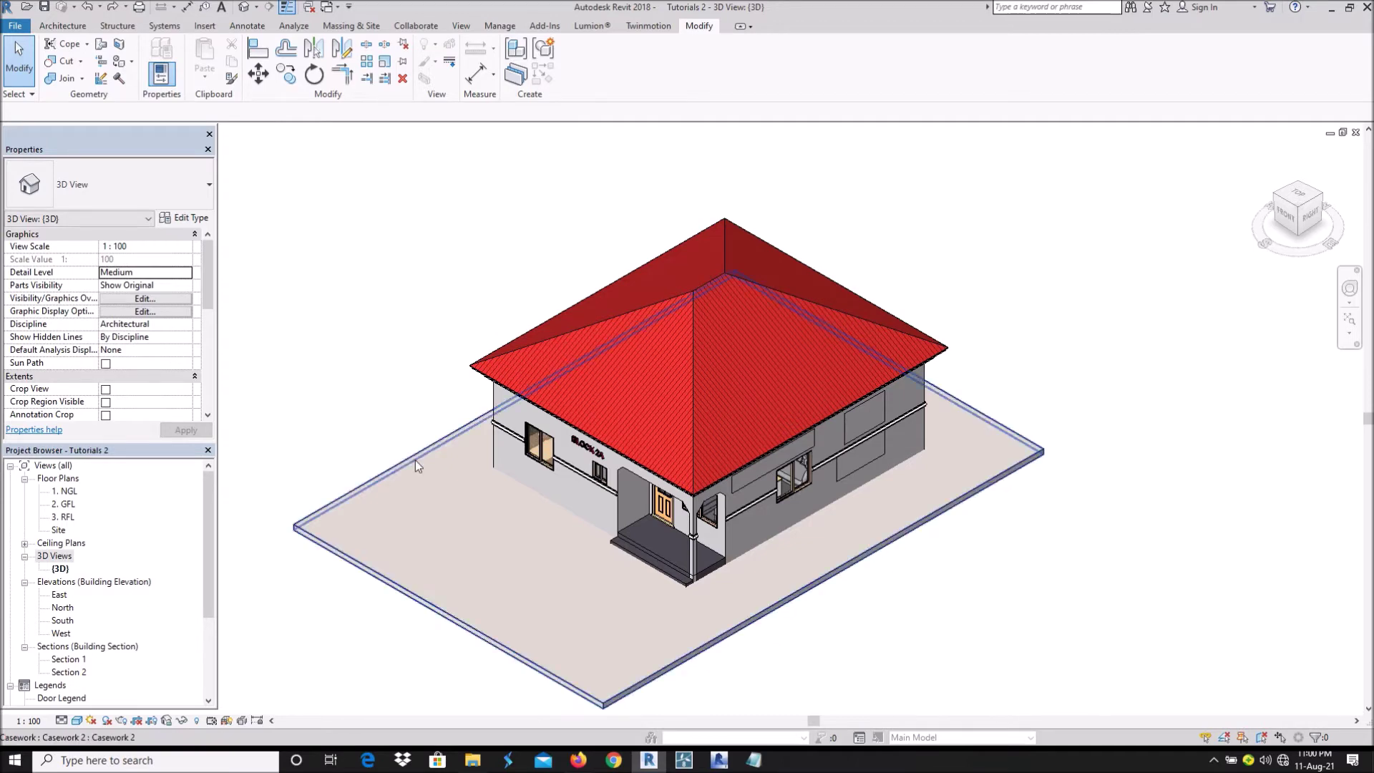
Step: Zoom out the default {3D} view until the whole house and site pad are visible
scroll(680, 276, "down", 3)
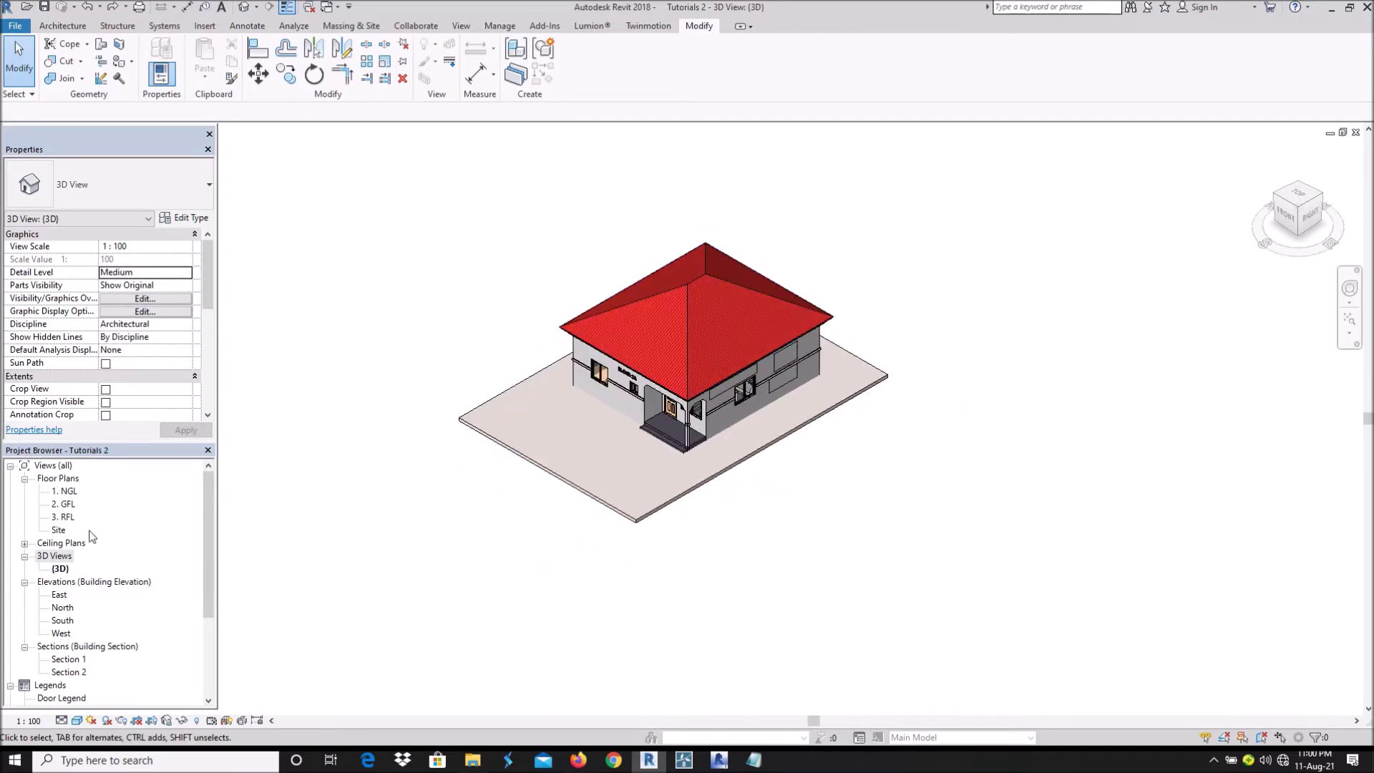
Step: Place a perspective camera on the 2. GFL plan, eye south of the house, aimed north
double_click(65, 504)
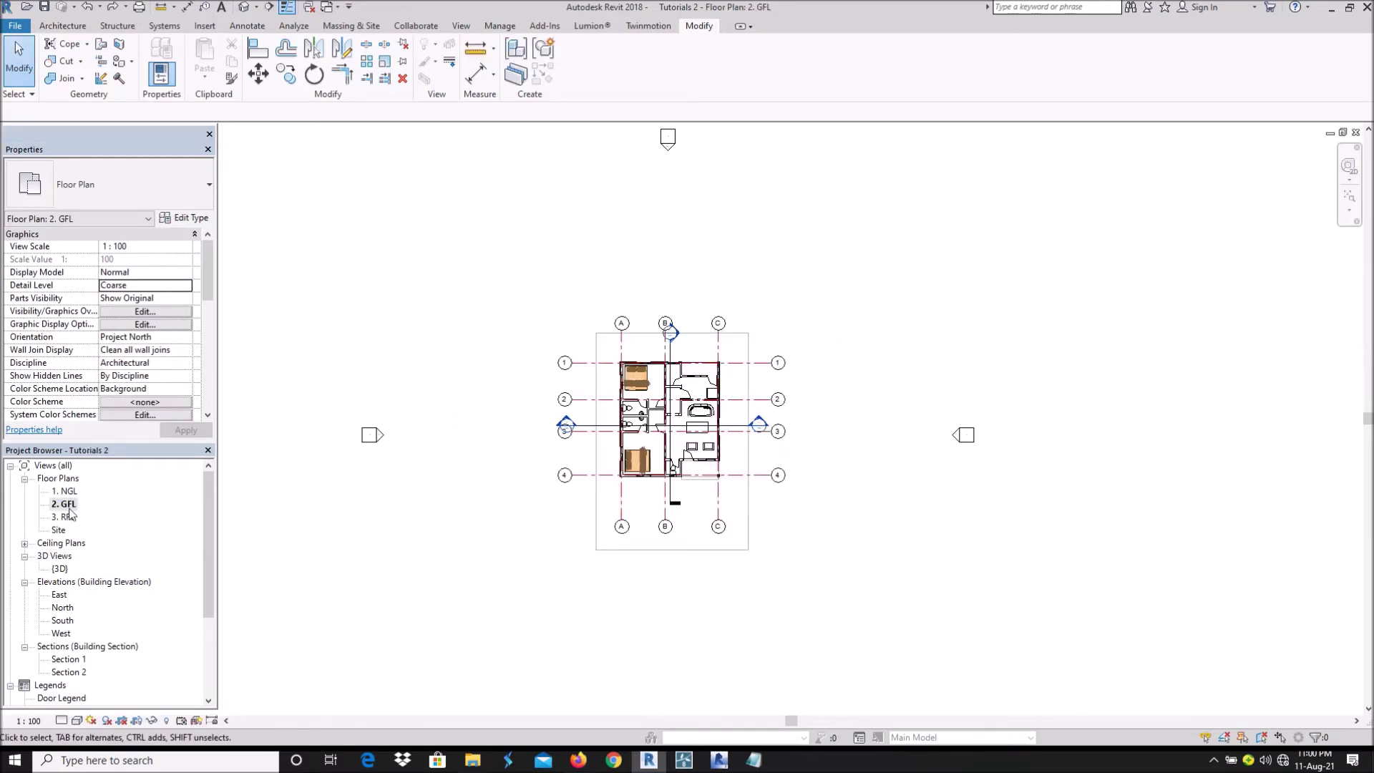
left_click(257, 13)
left_click(272, 33)
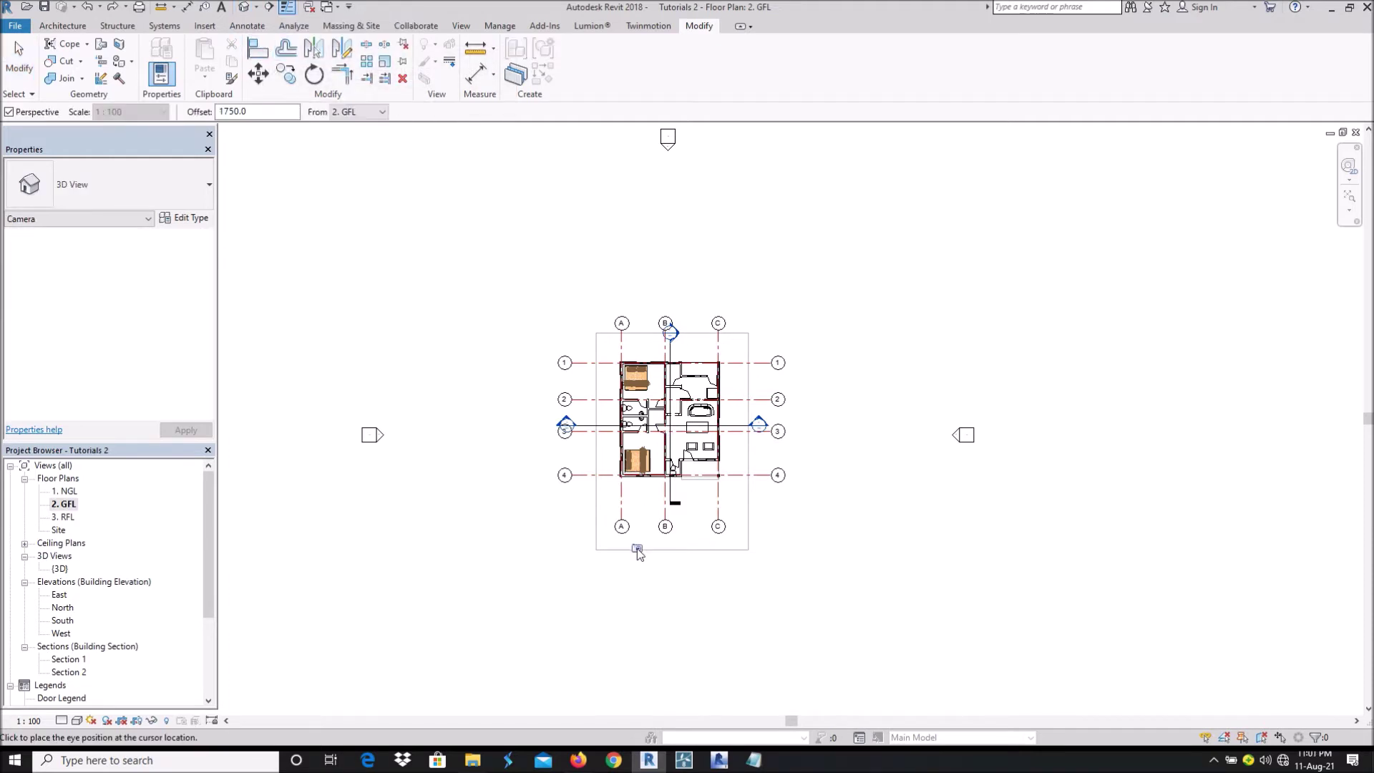
scroll(639, 546, "down", 2)
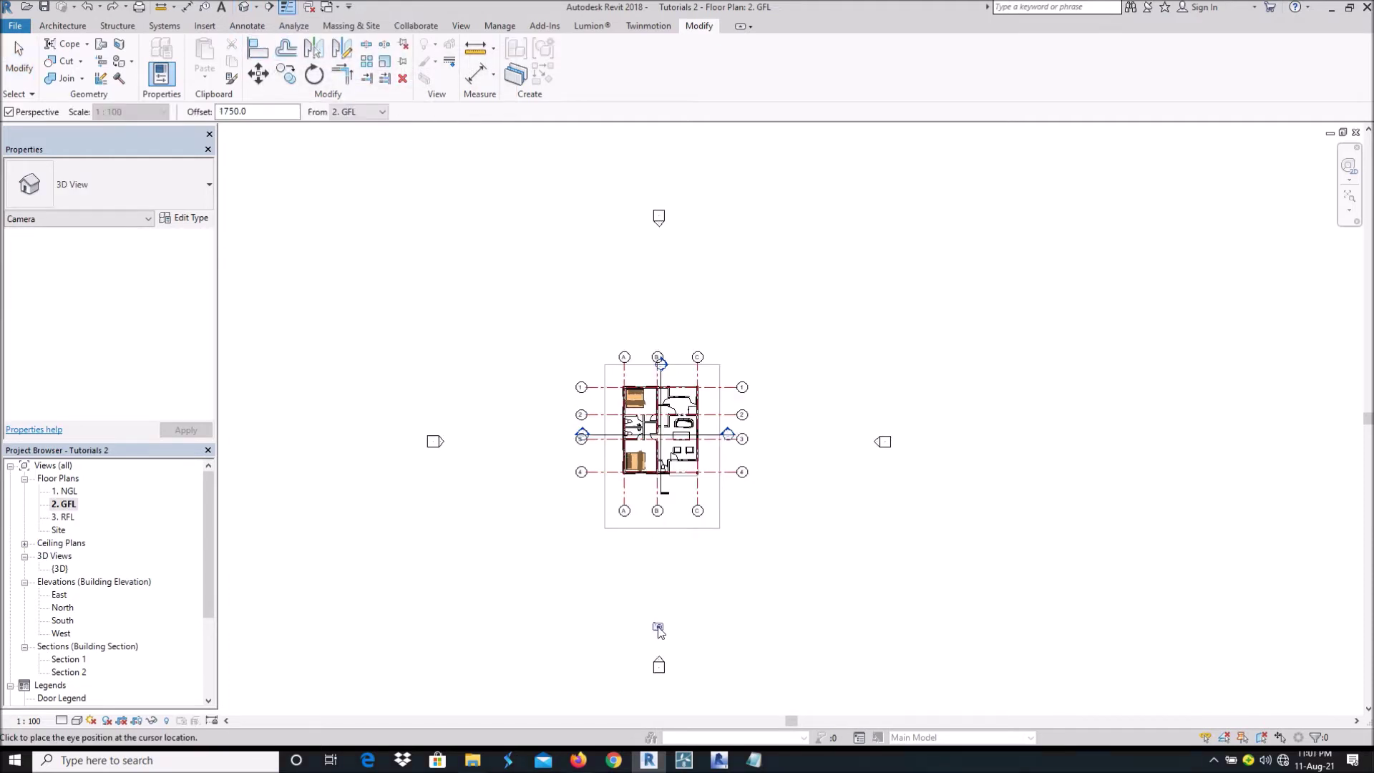
left_click(658, 625)
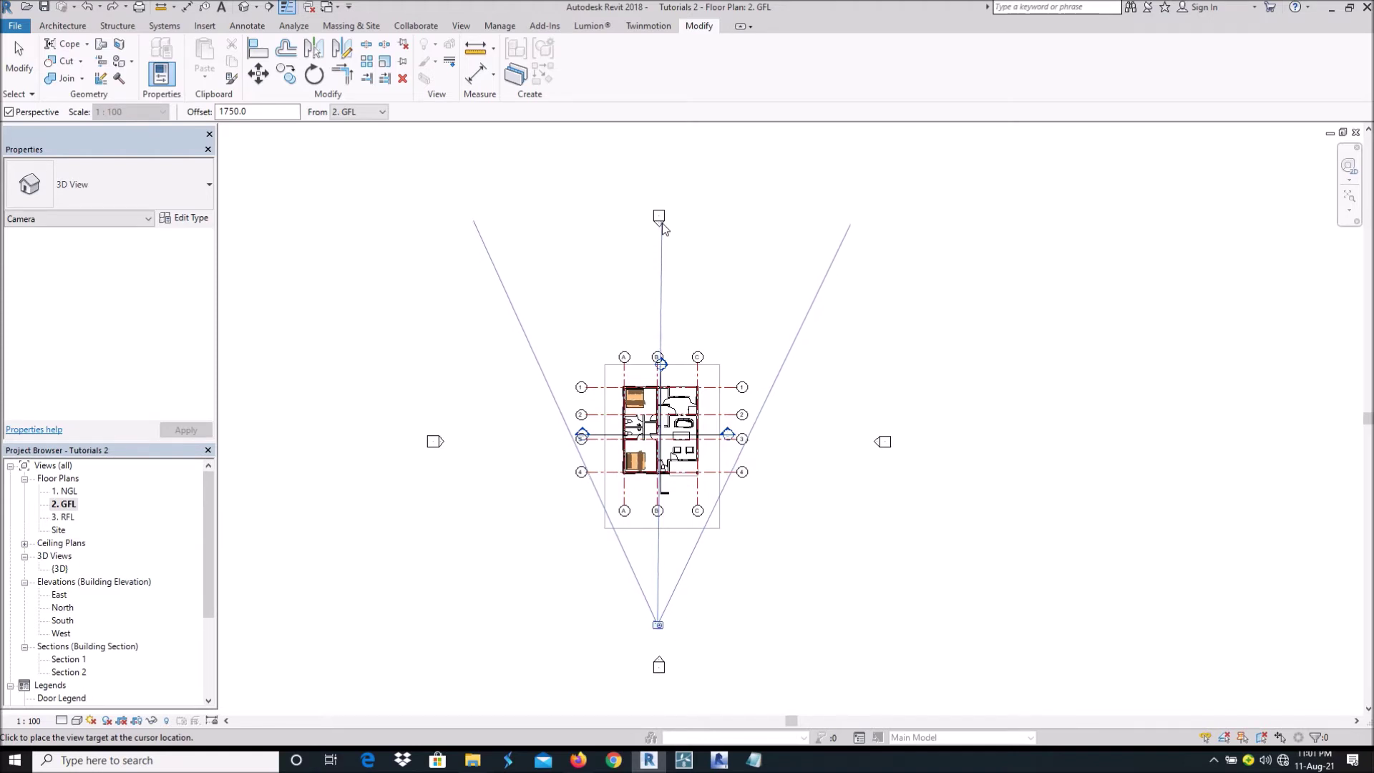
left_click(662, 222)
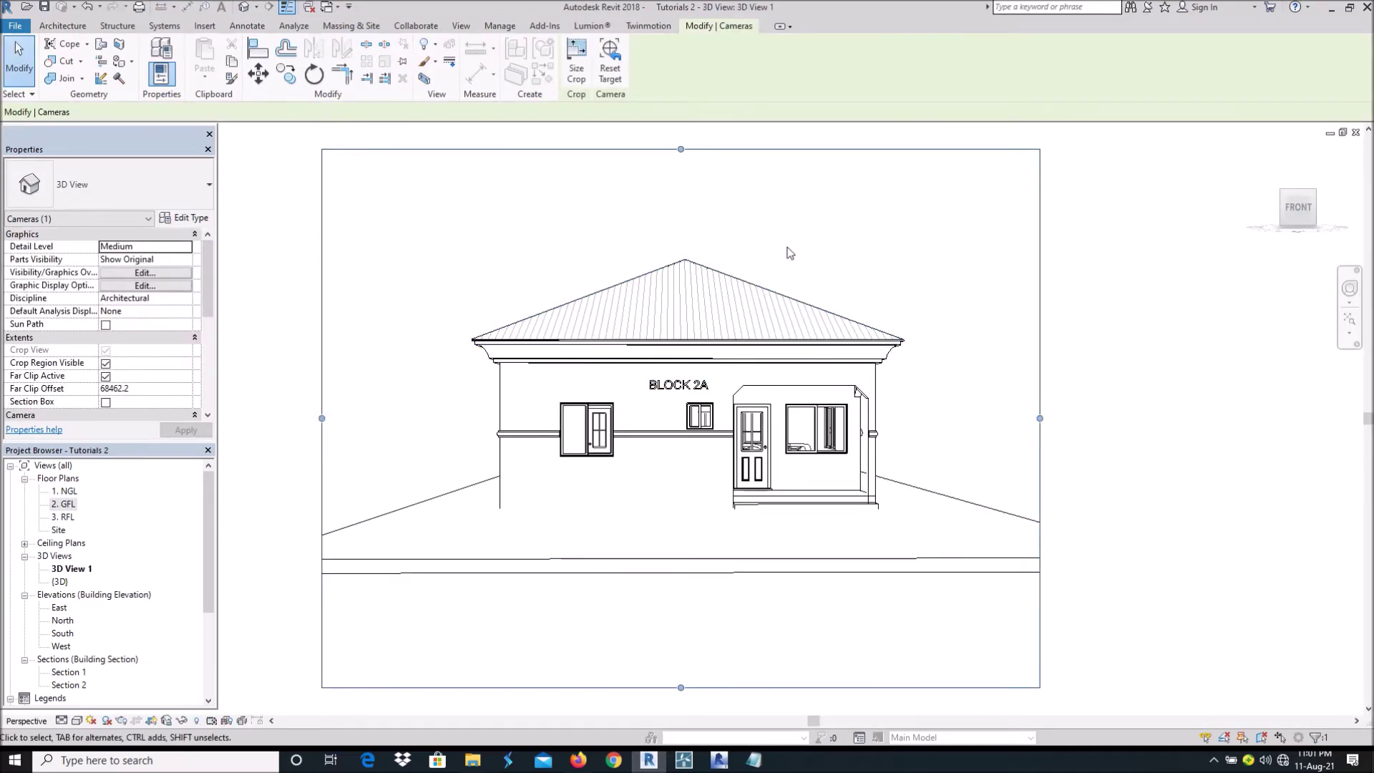
key("ctrl+Tab")
Step: Recreate the camera on 2. GFL with the eye just below the plan, aimed north
key("Escape")
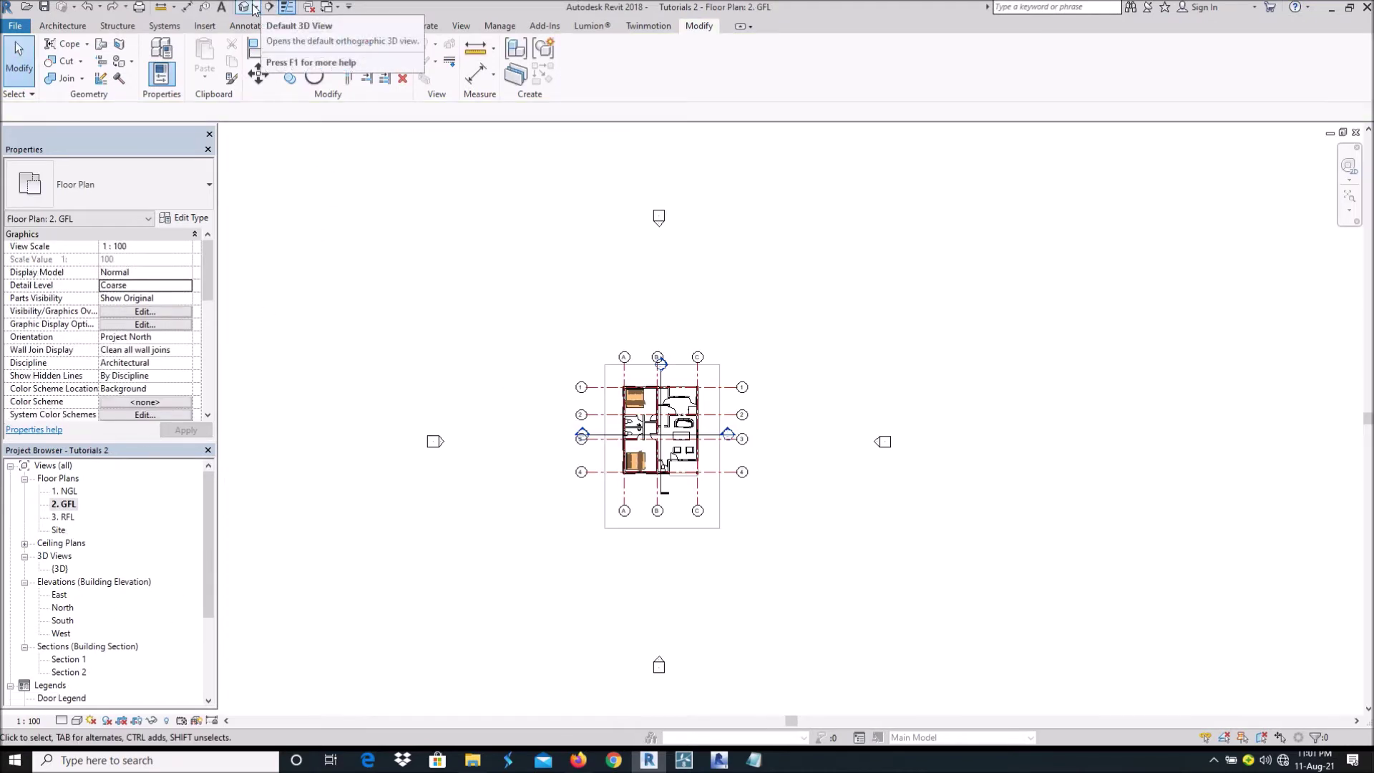
key("ctrl+Tab")
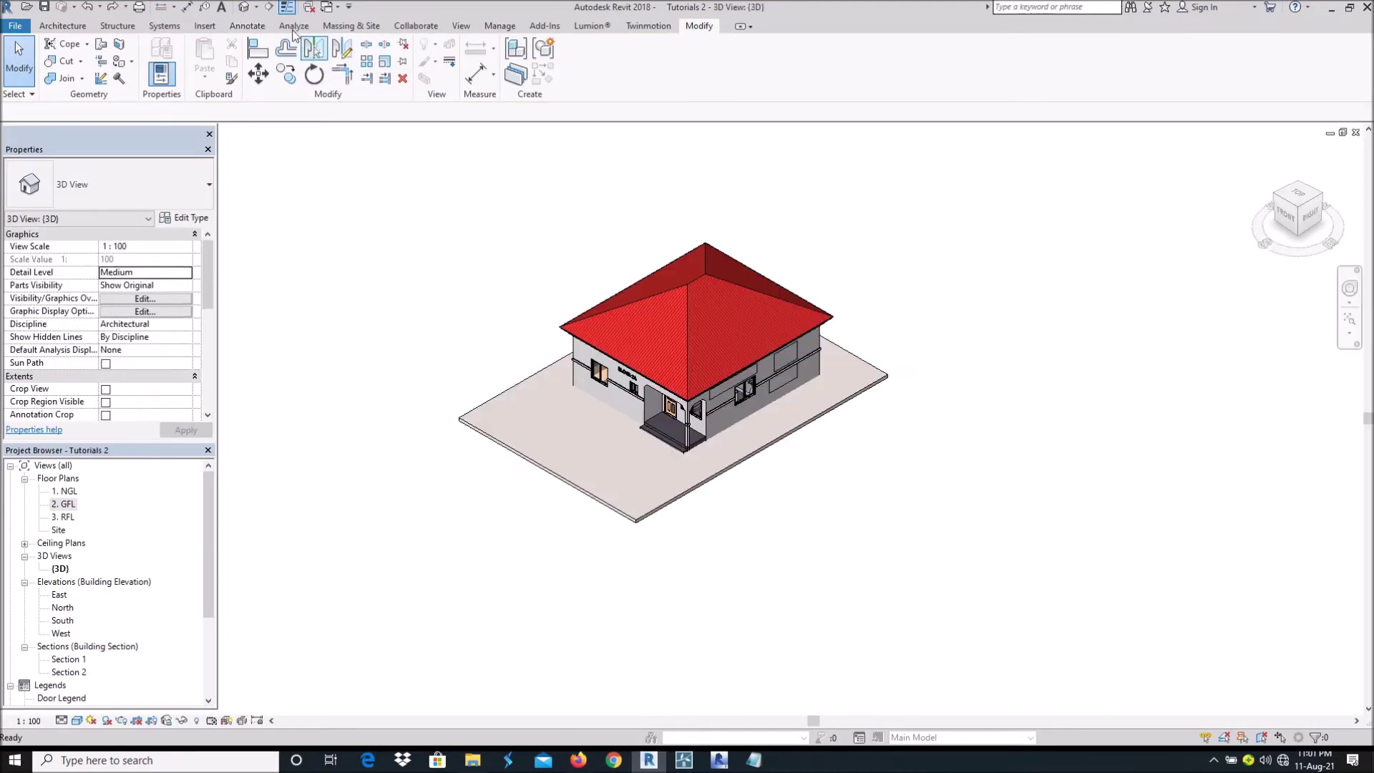
double_click(64, 504)
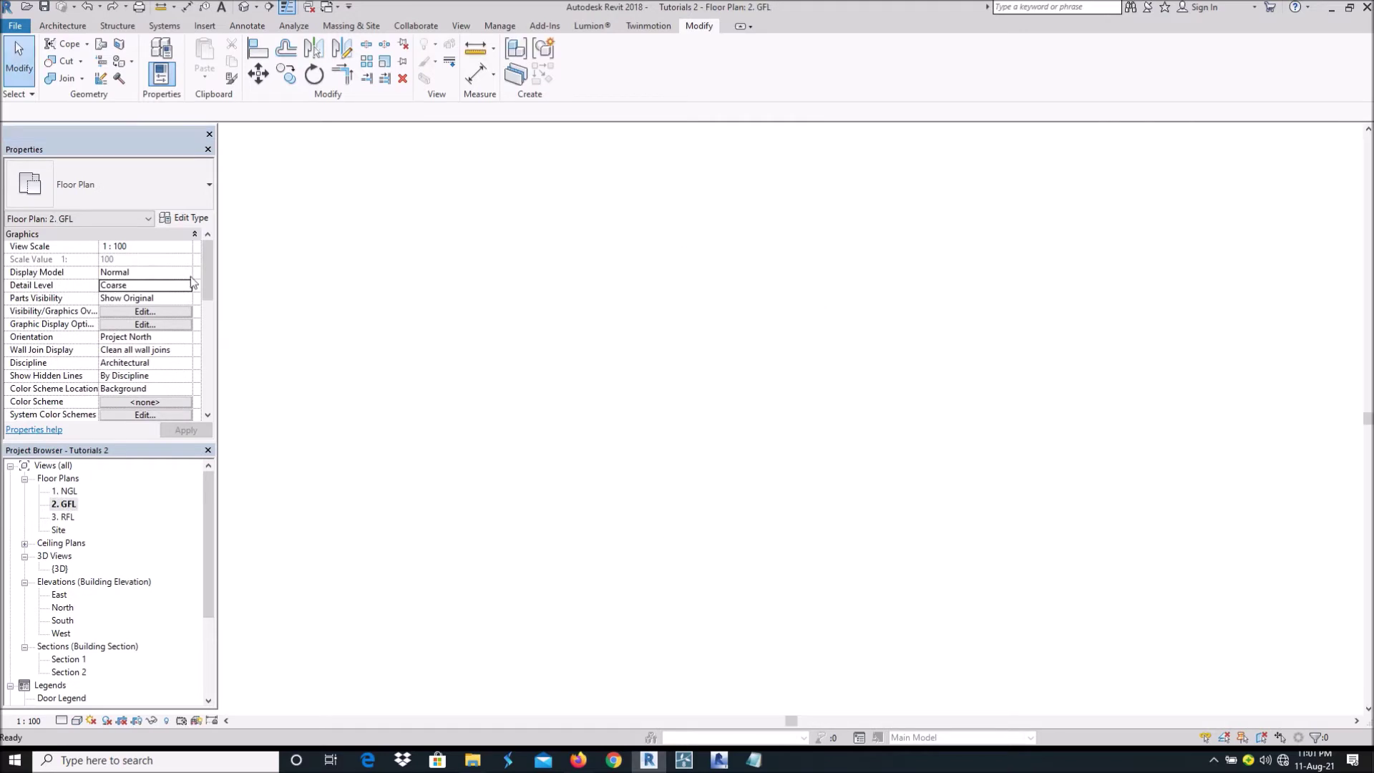
left_click(255, 7)
left_click(259, 41)
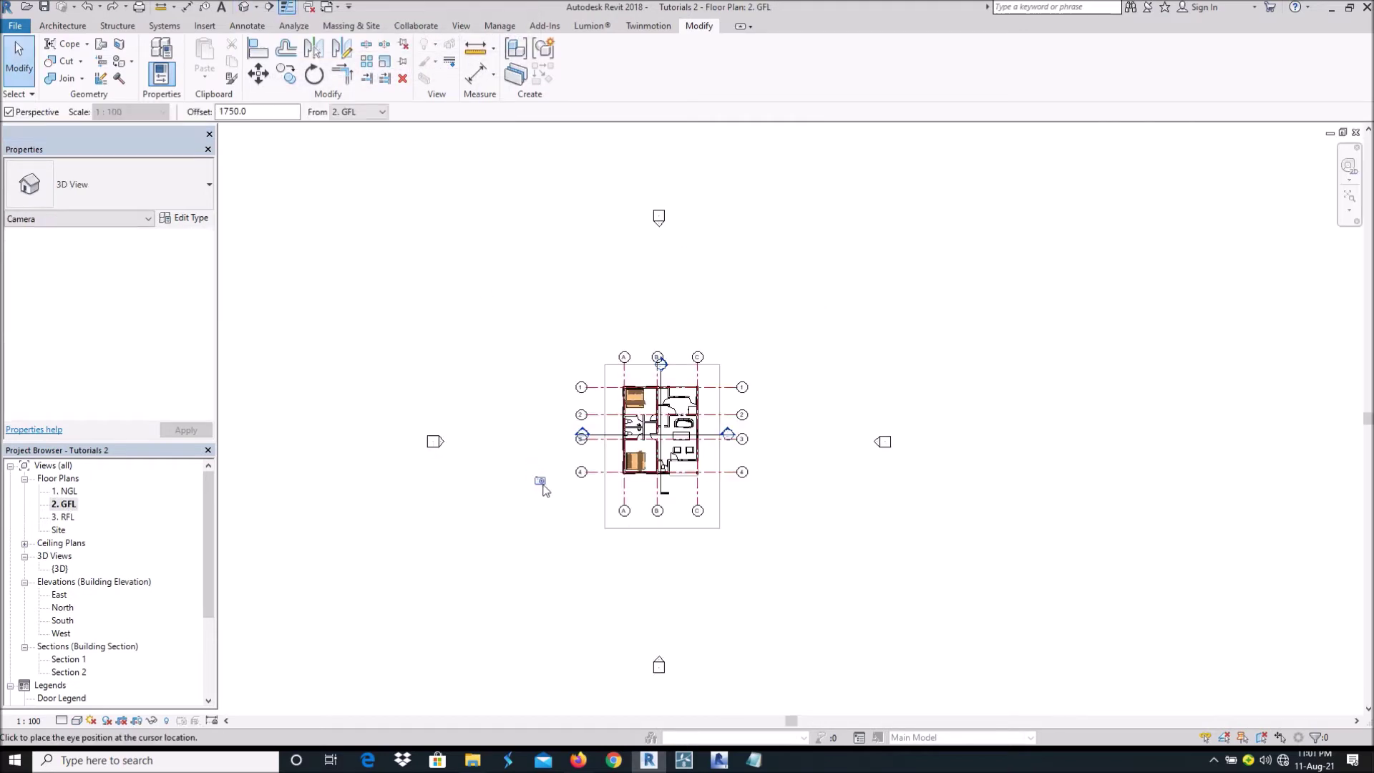
left_click(657, 579)
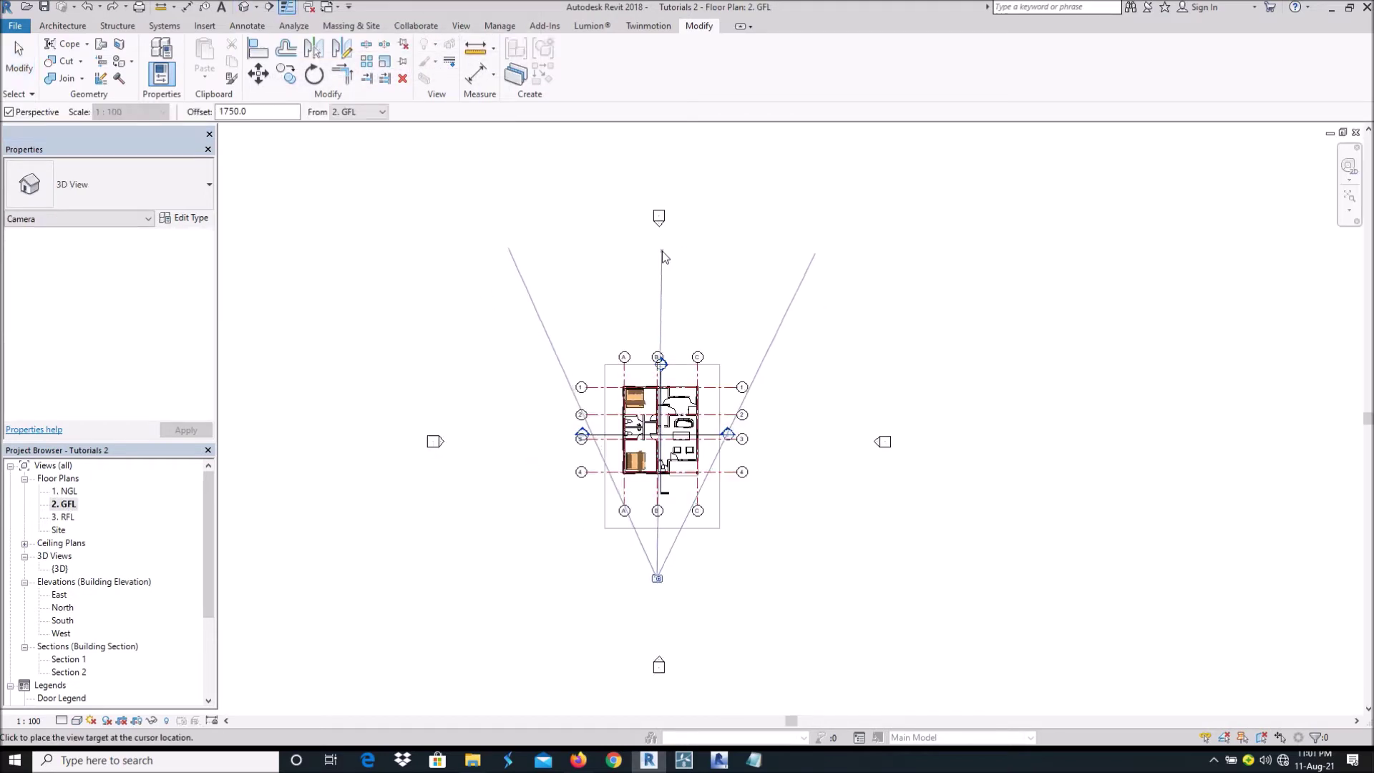
left_click(662, 231)
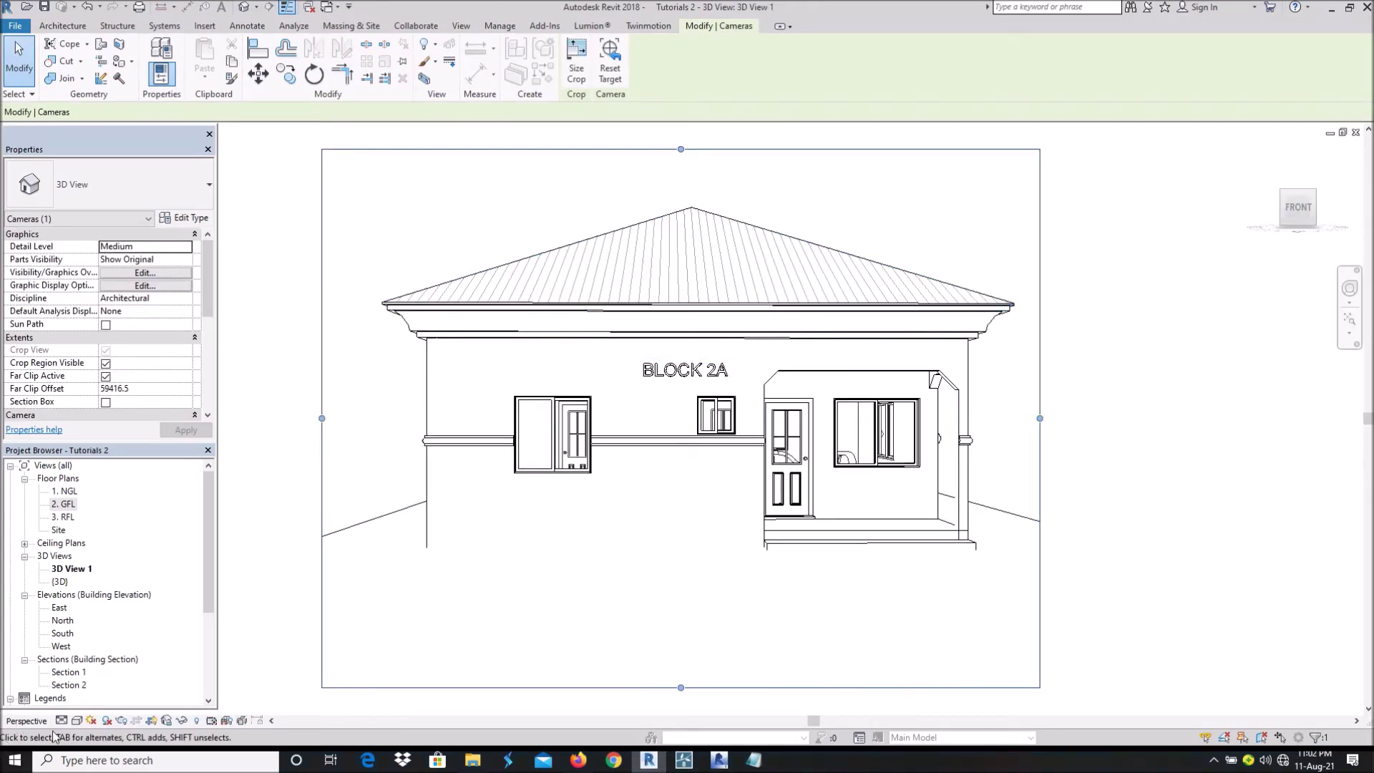
Step: Set 3D View 1 to the Shaded visual style and enable its Section Box
left_click(77, 720)
left_click(100, 661)
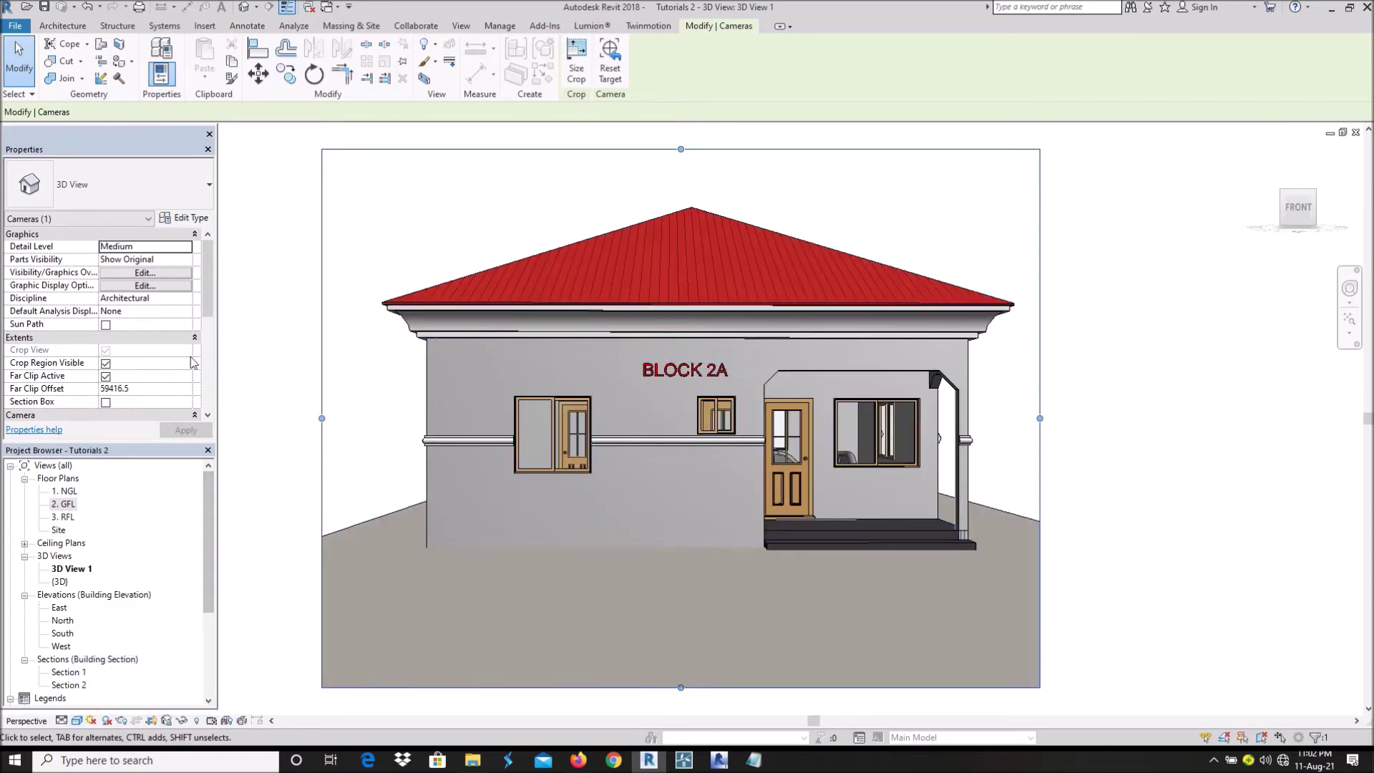
left_click(259, 336)
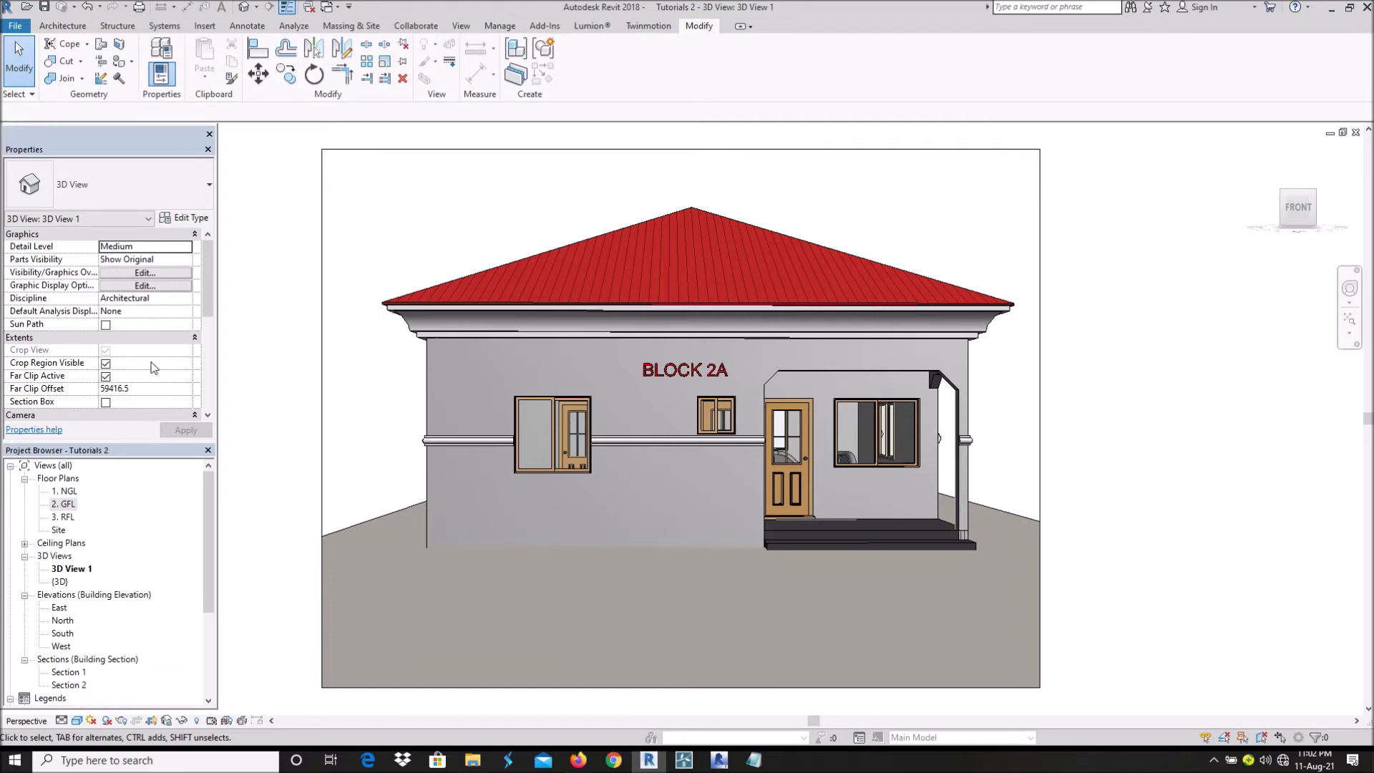
scroll(153, 367, "down", 3)
scroll(154, 367, "up", 3)
scroll(107, 361, "down", 2)
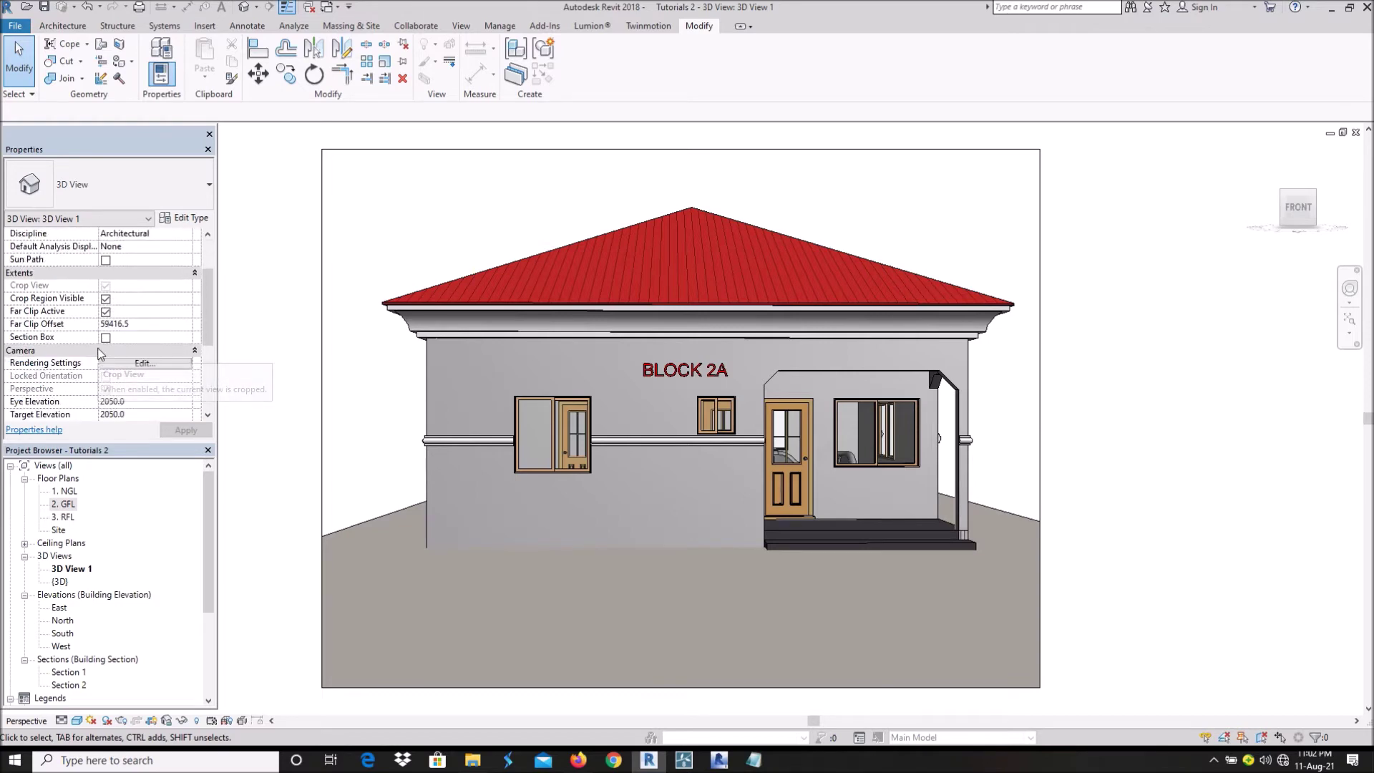
scroll(147, 351, "down", 2)
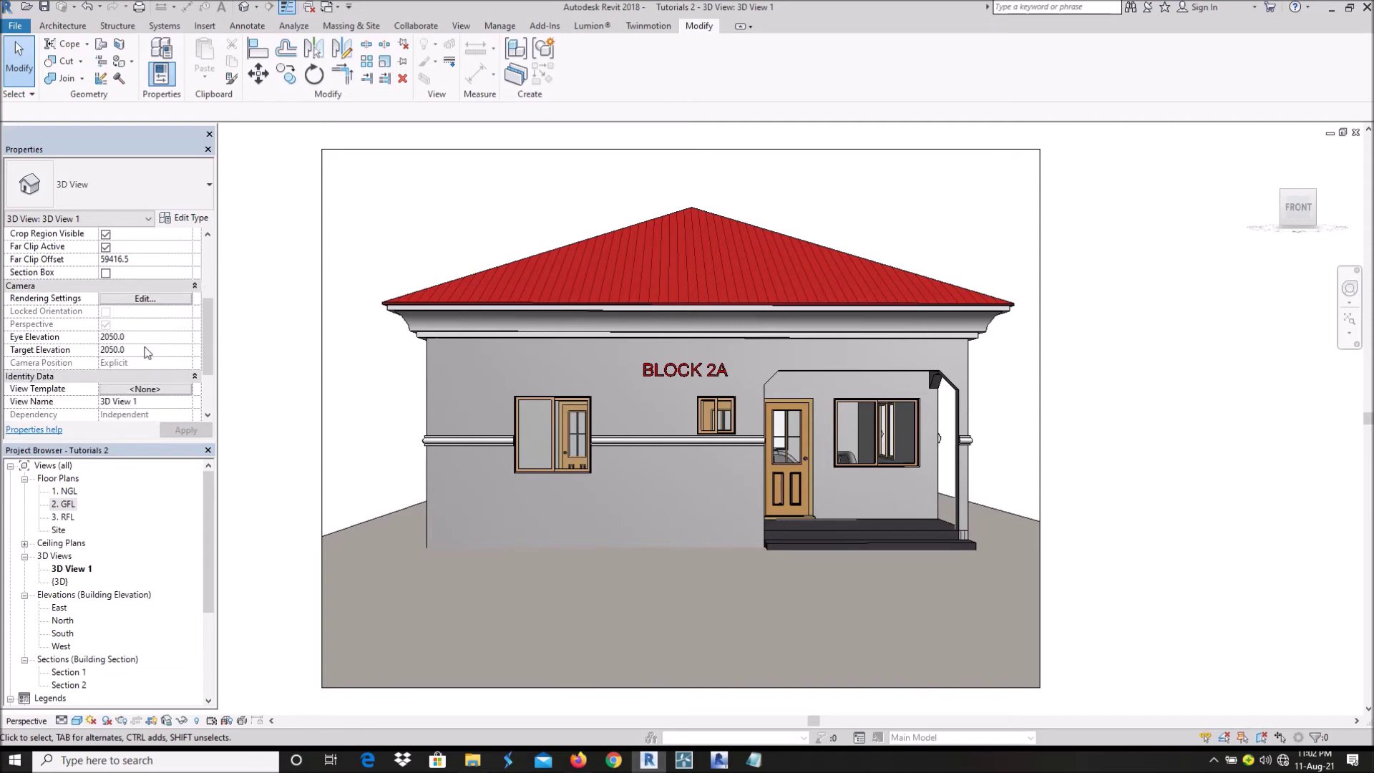
left_click(105, 273)
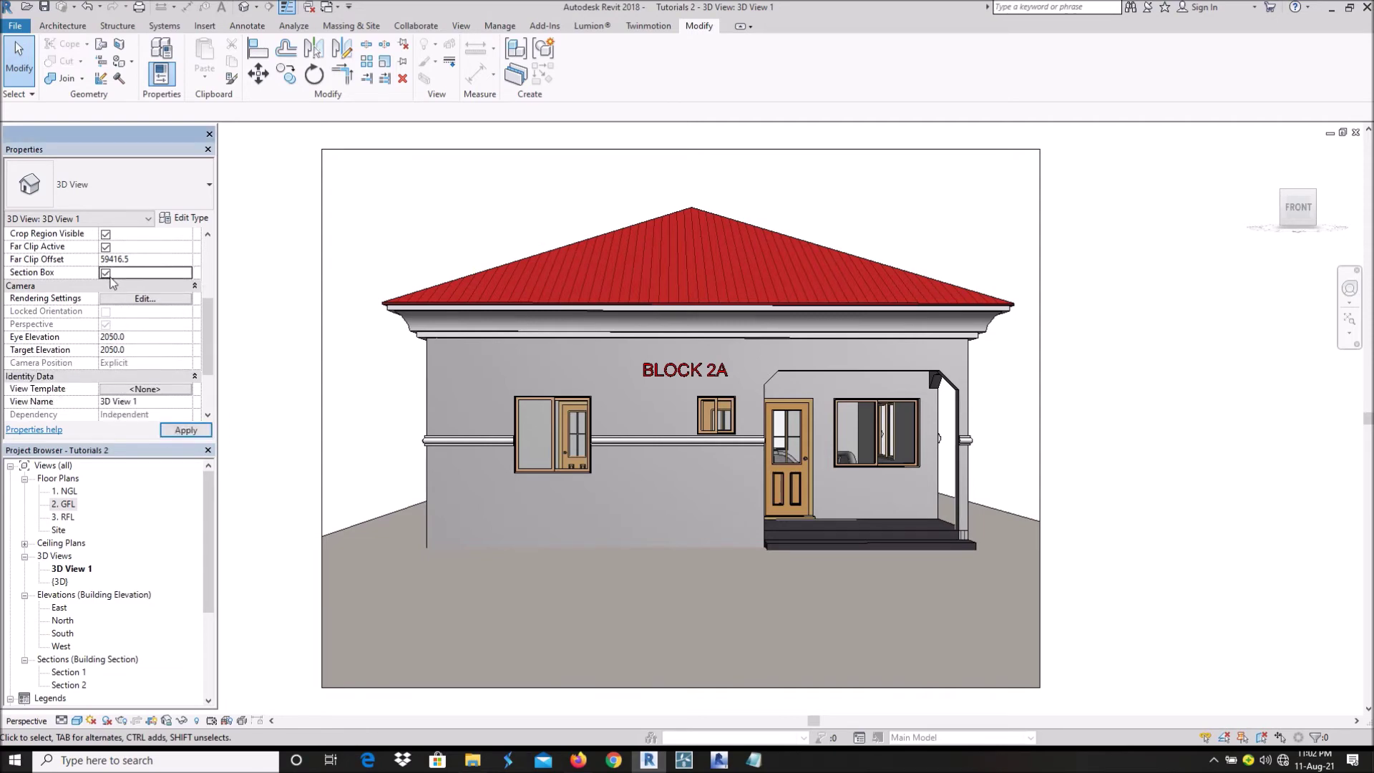
Step: On the 2. GFL plan, extend the section box's lower edge to just below grid 3
left_click(411, 240)
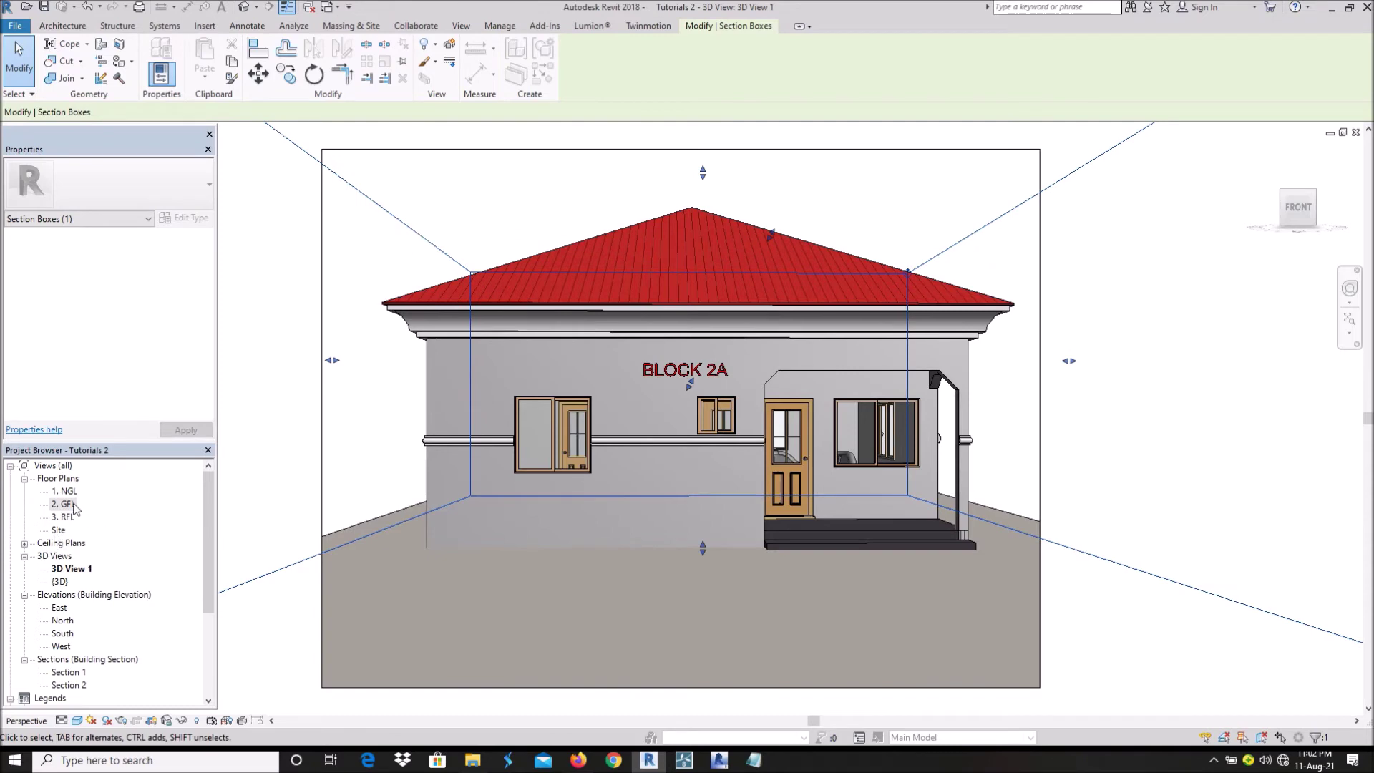
double_click(67, 505)
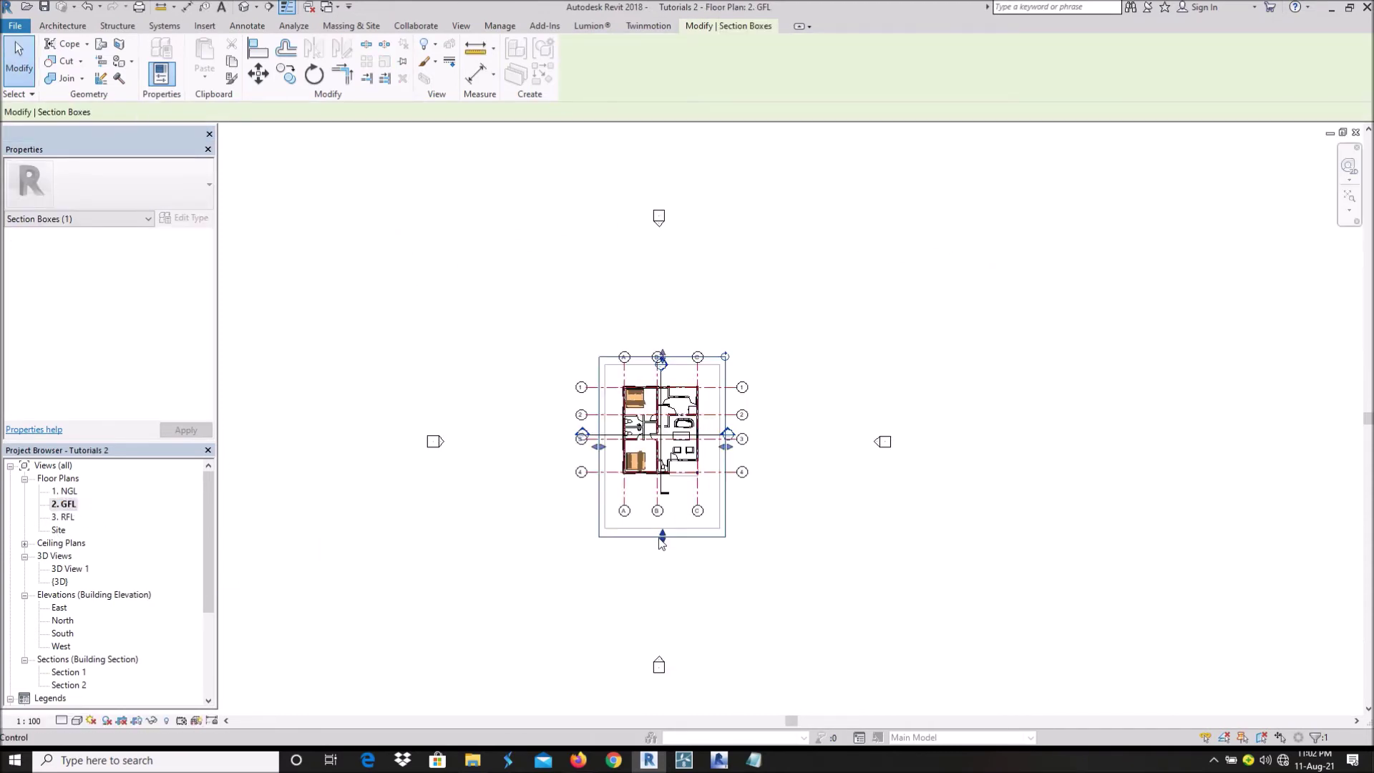
scroll(679, 441, "up", 5)
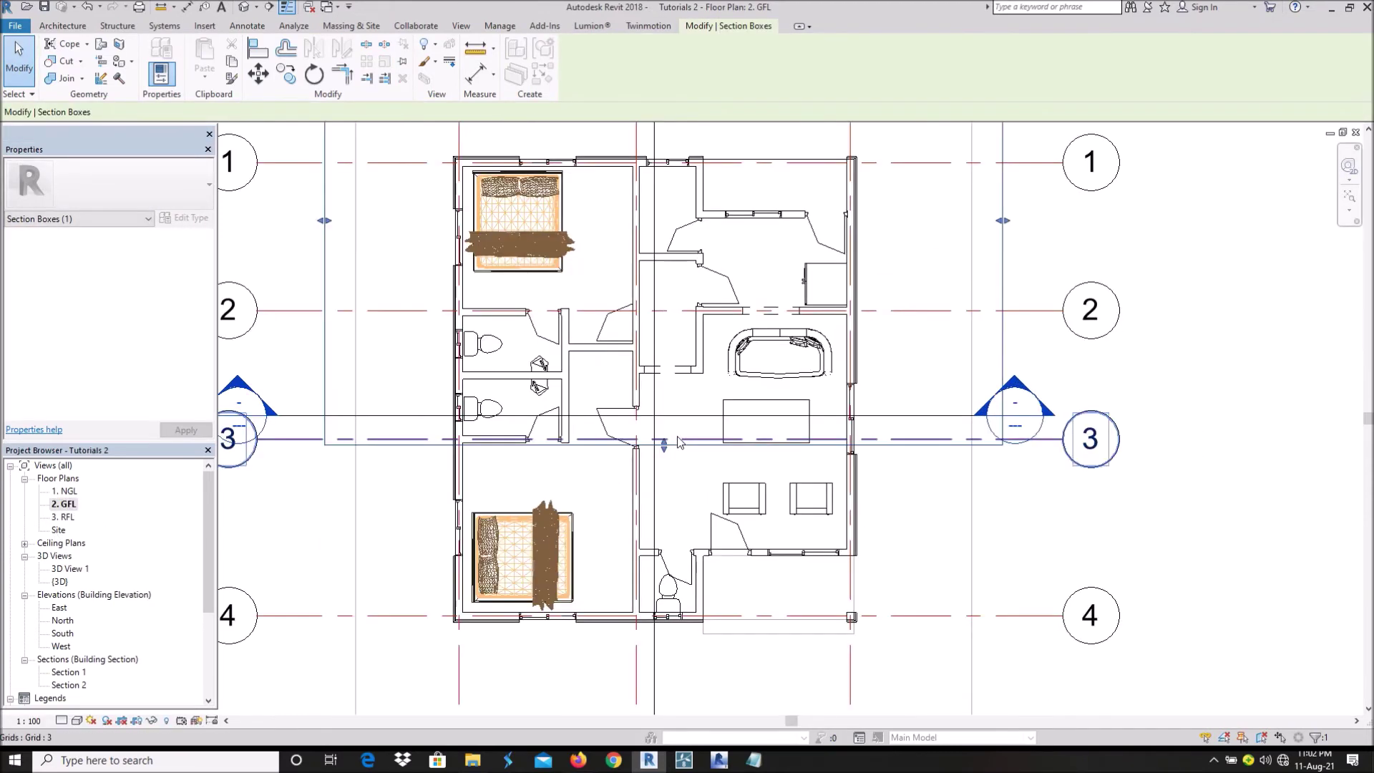
left_click_drag(665, 447, 666, 471)
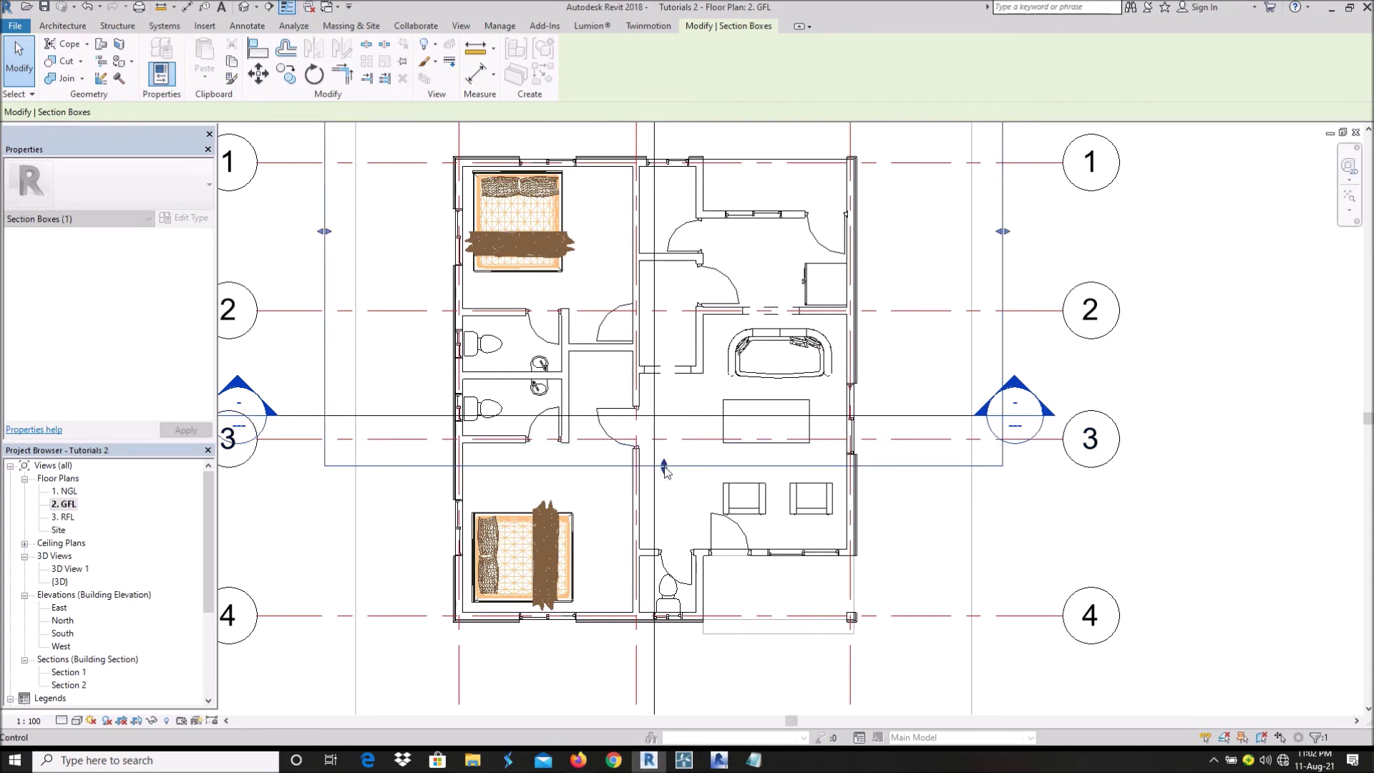
key("Escape")
Step: Open 3D View 1 from the Project Browser with nothing selected
left_click(69, 569)
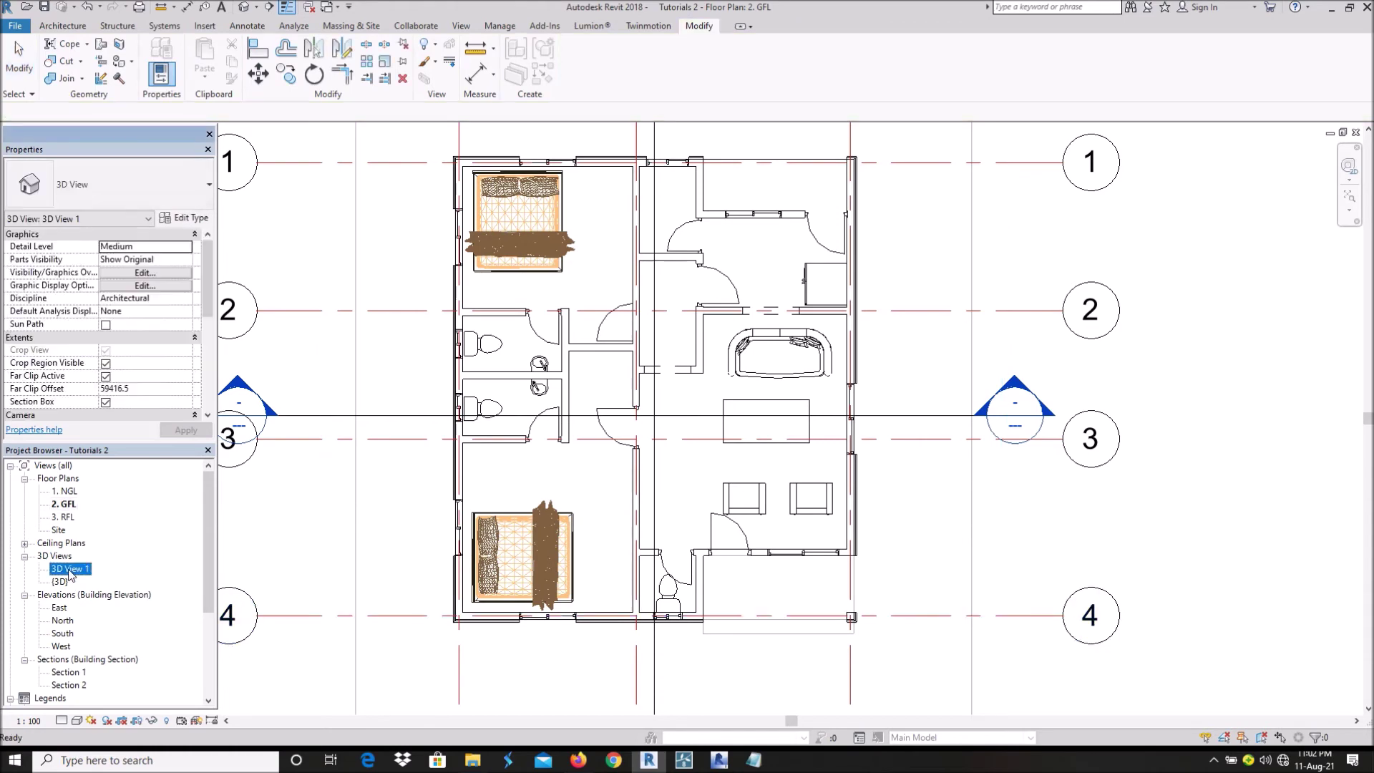
double_click(70, 570)
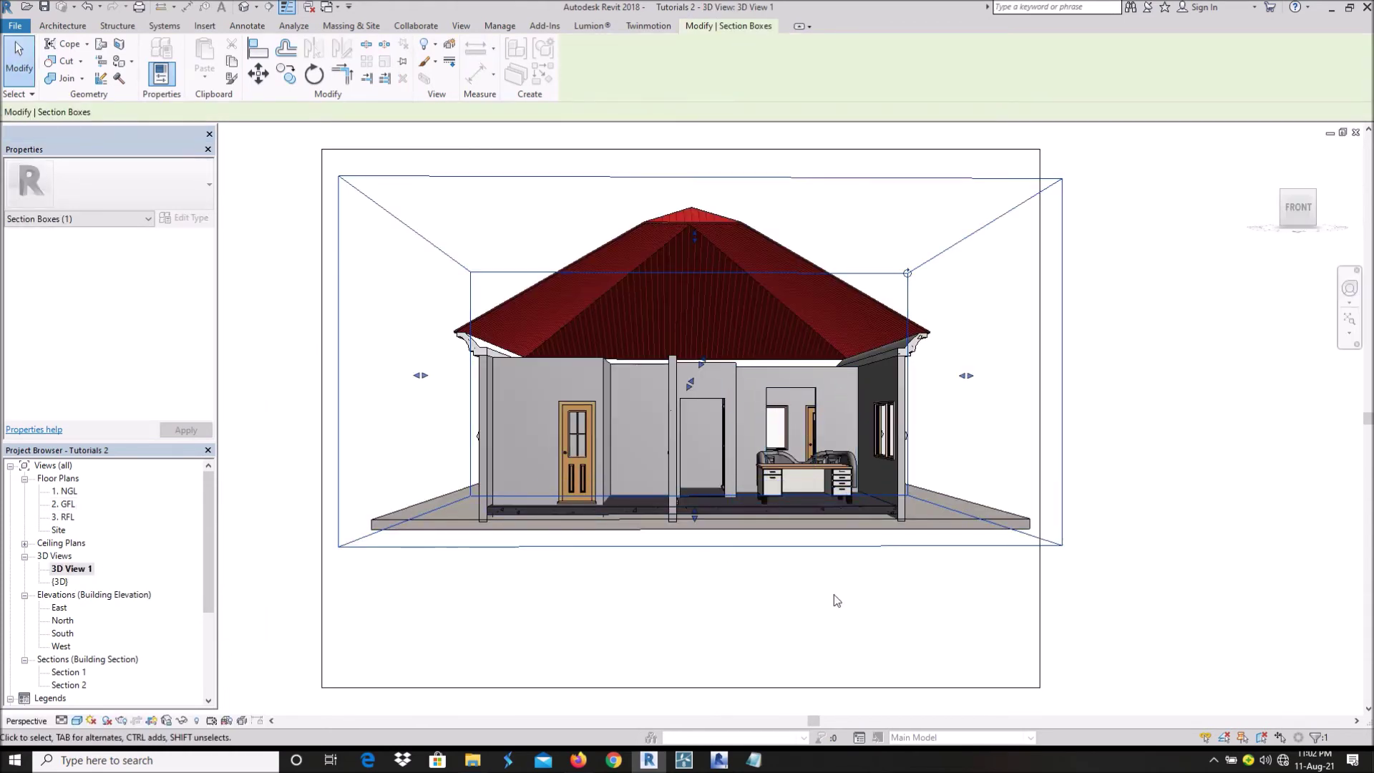
left_click(802, 610)
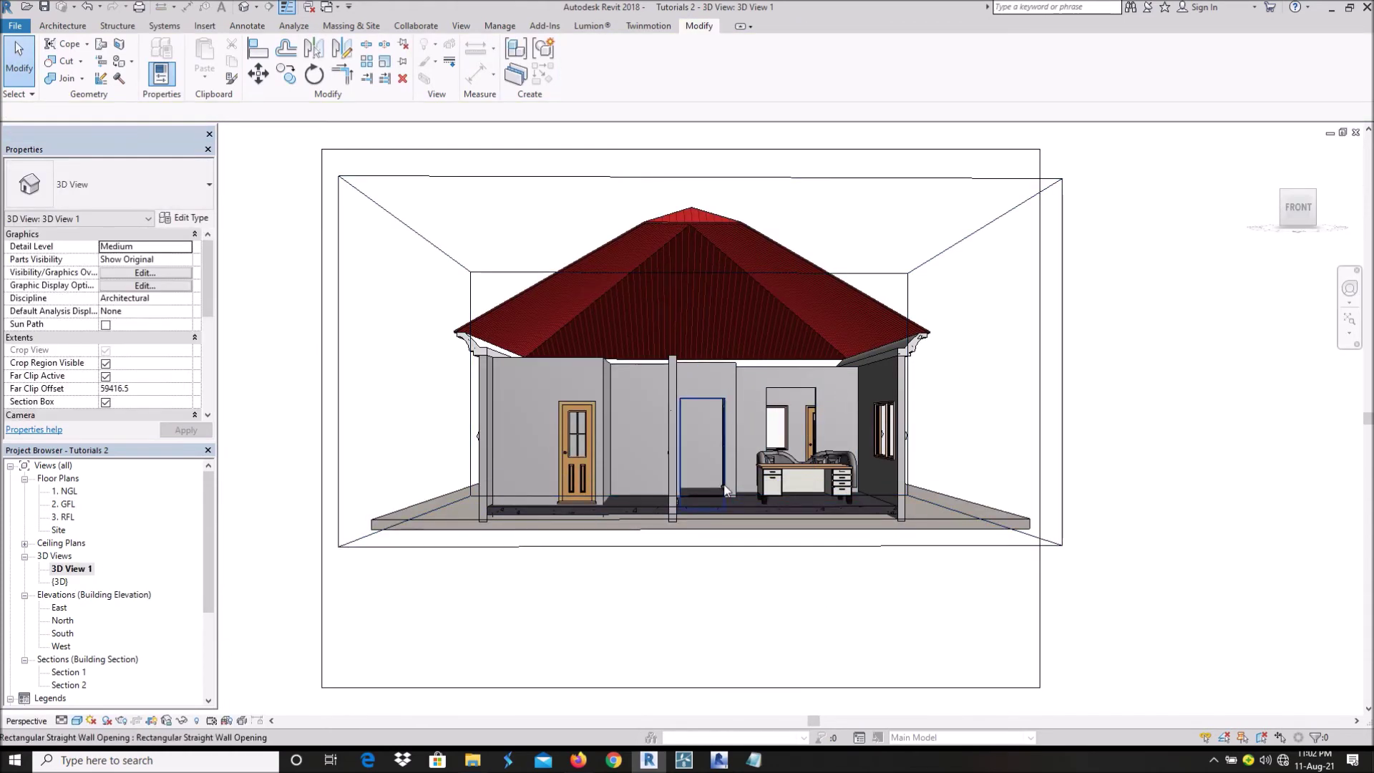
scroll(724, 456, "up", 3)
scroll(723, 500, "down", 5)
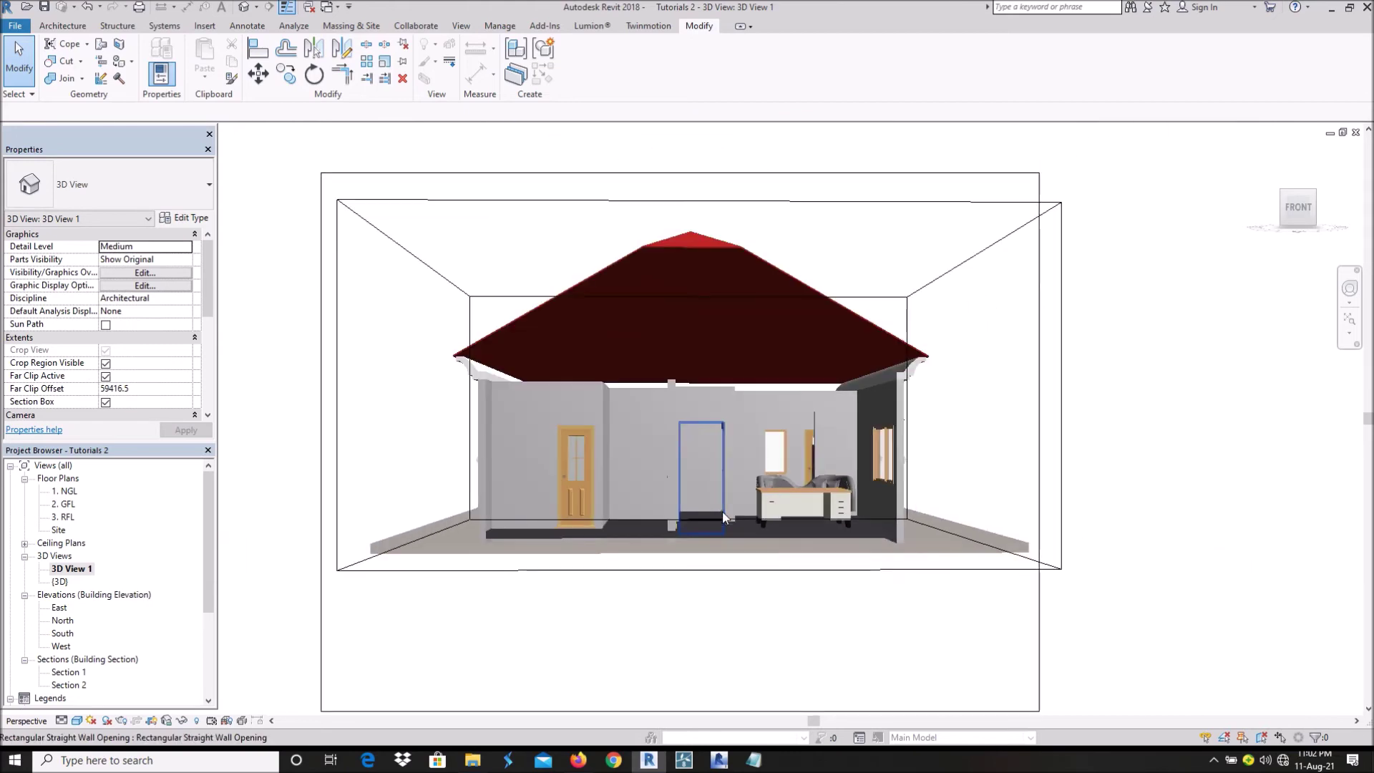
Step: Push the section box's front face into the house and narrow it from the right
left_click(712, 307)
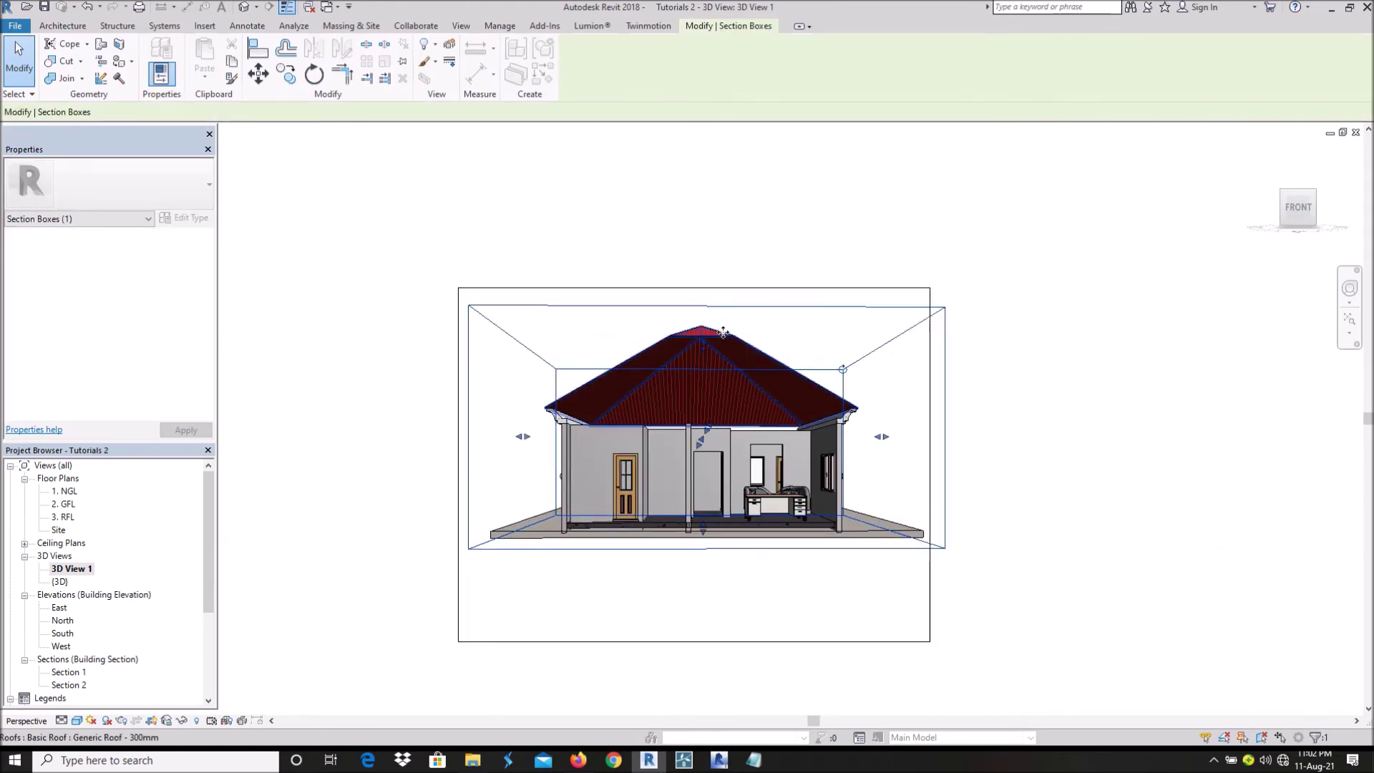
scroll(681, 444, "up", 4)
left_click_drag(730, 418, 728, 414)
left_click_drag(1034, 431, 866, 433)
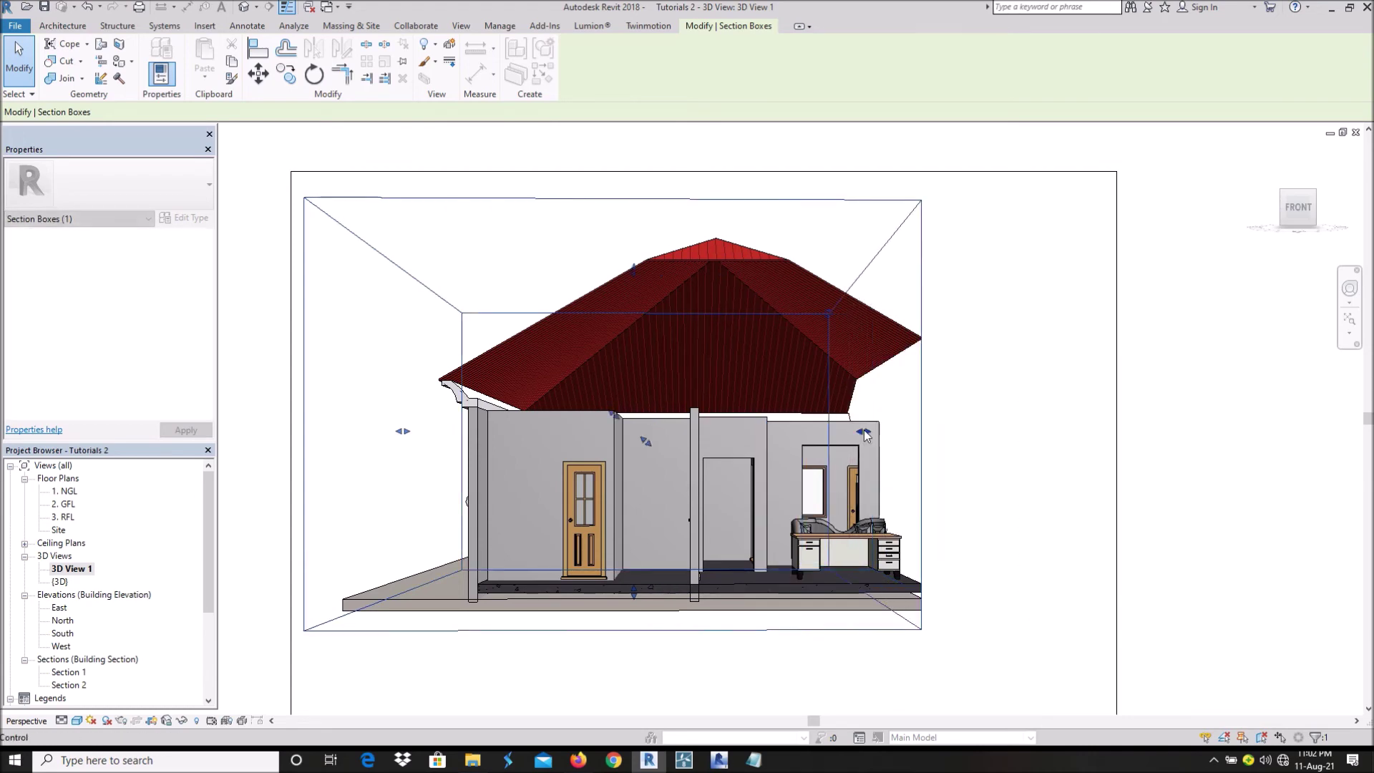
Step: Undo the section box narrowing and zoom in and out to inspect the interior
key("ctrl+z")
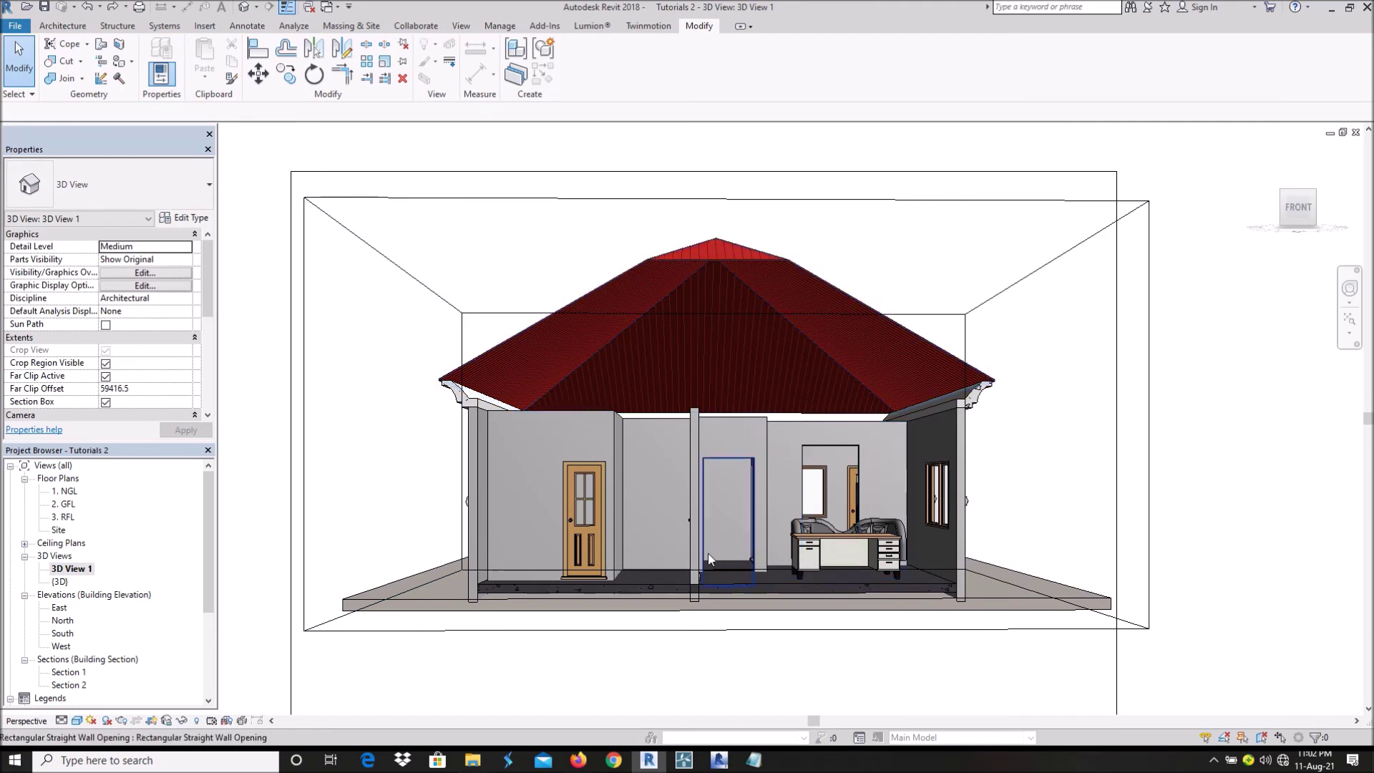
scroll(617, 548, "up", 3)
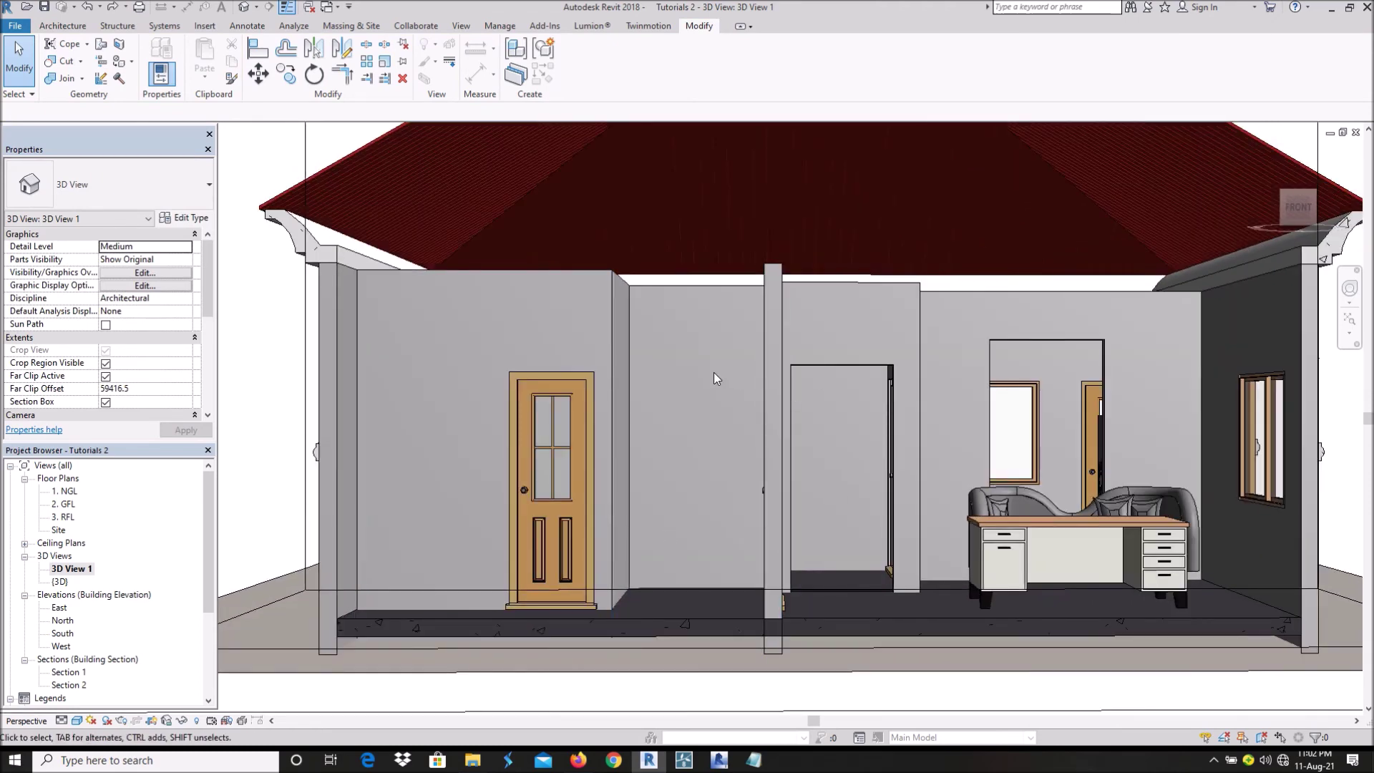
scroll(714, 372, "down", 5)
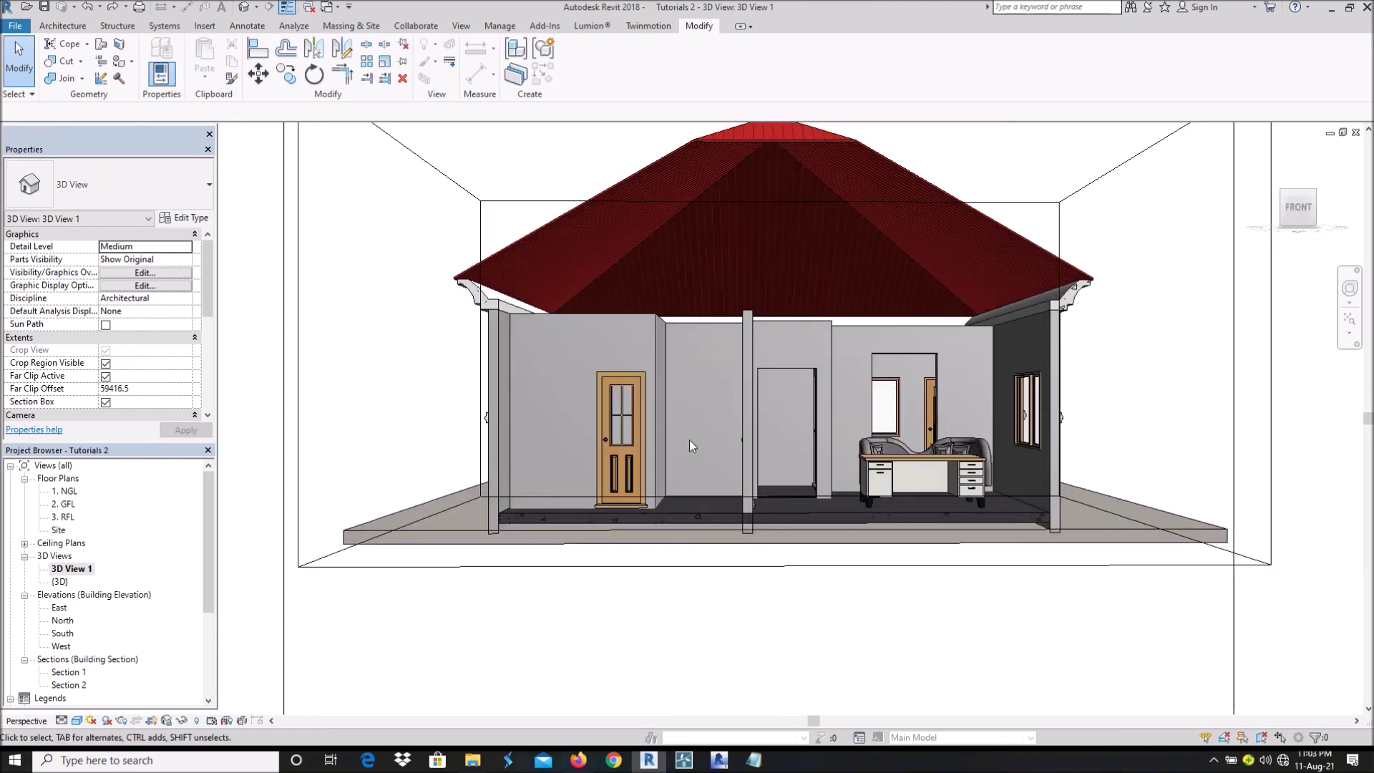
scroll(672, 453, "up", 2)
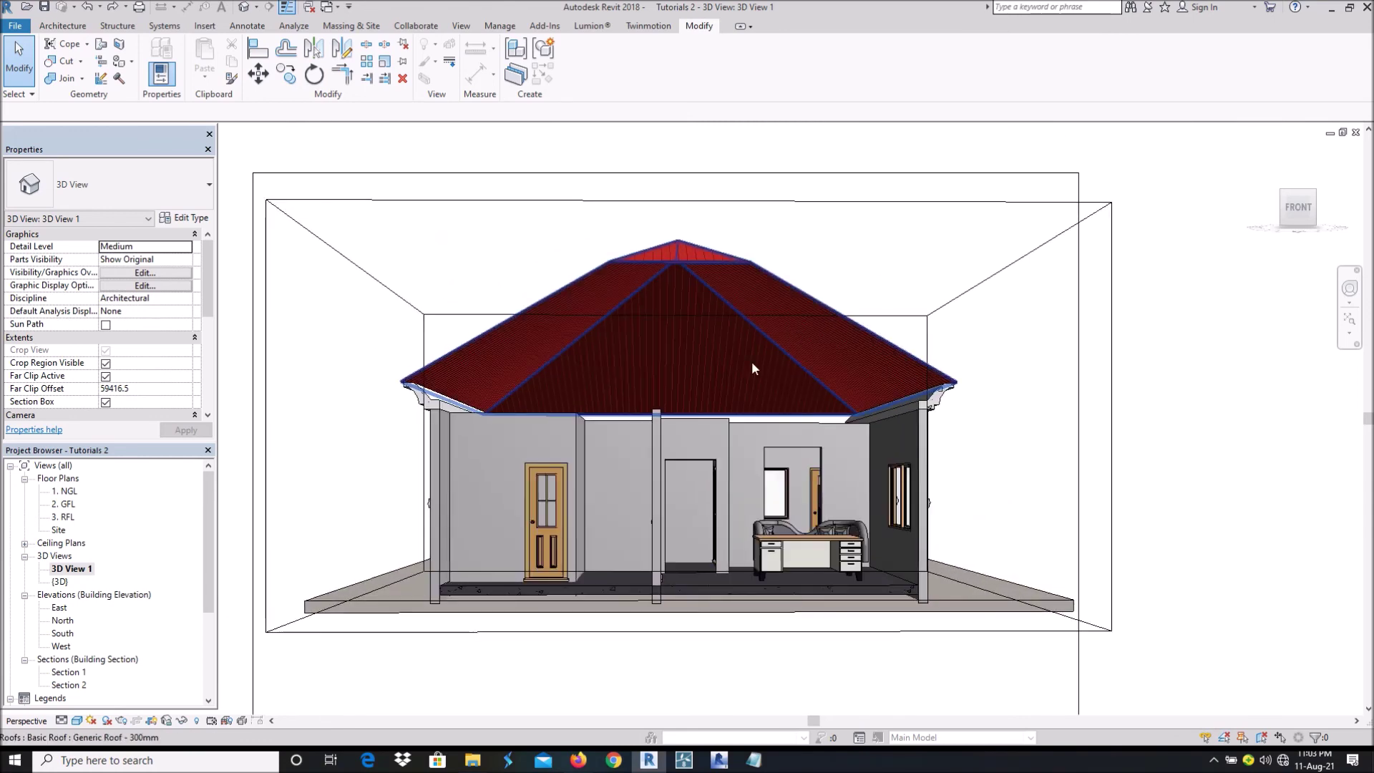
scroll(665, 458, "up", 2)
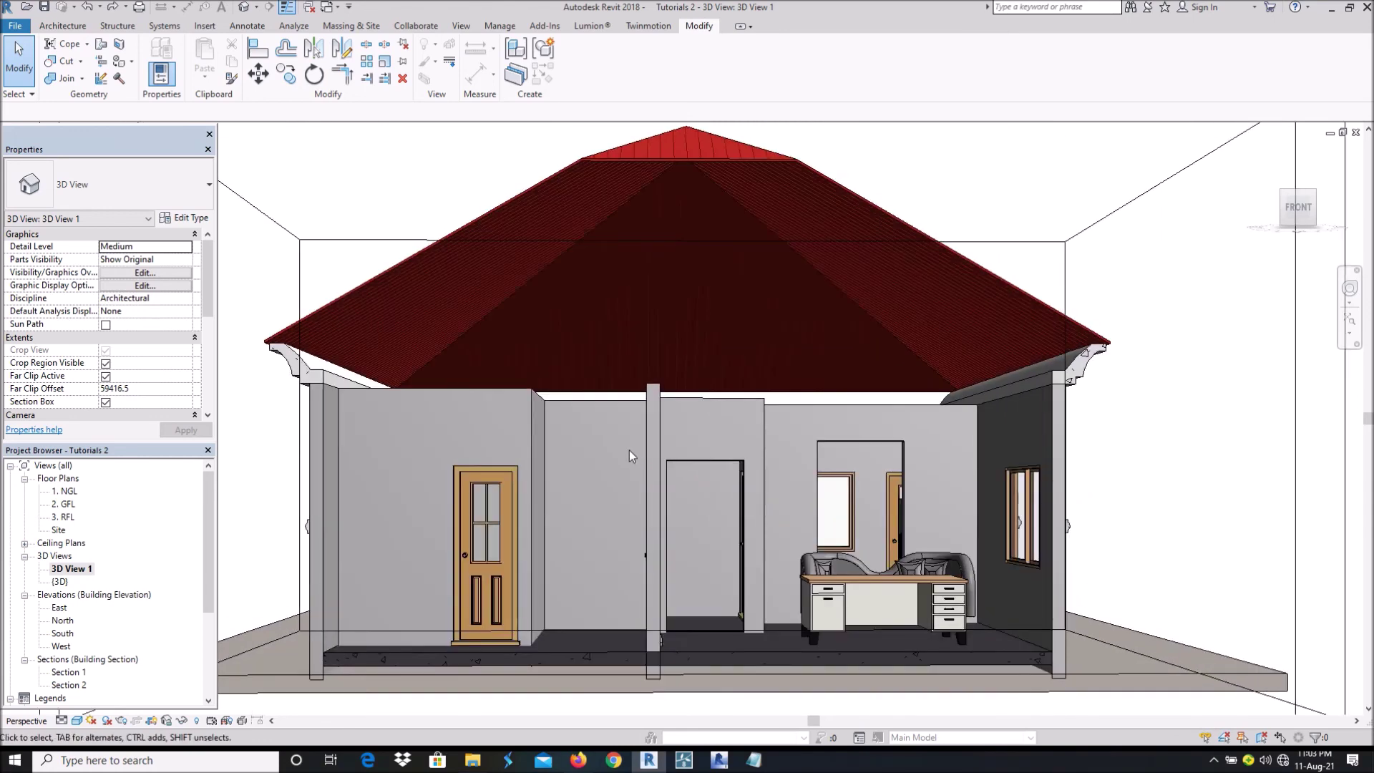
scroll(629, 449, "down", 2)
scroll(679, 425, "up", 2)
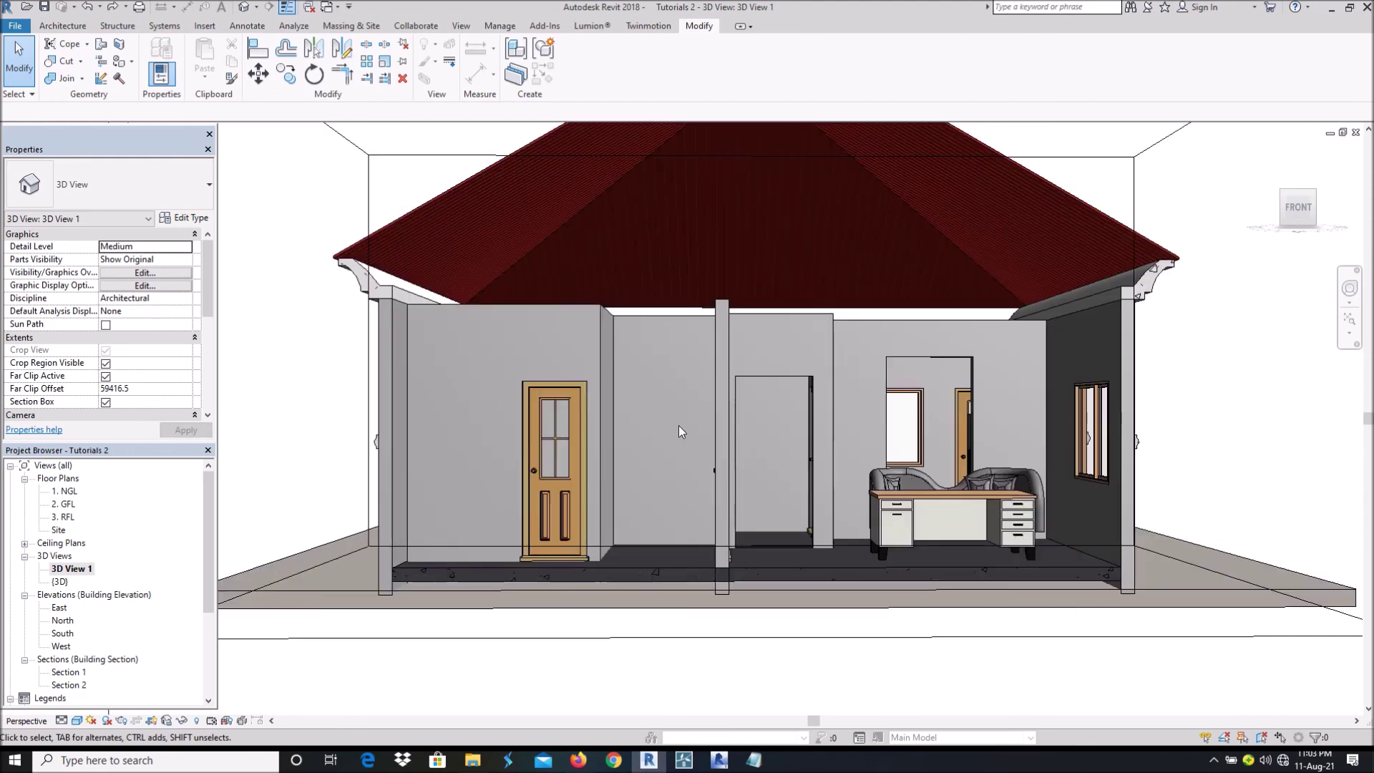
scroll(676, 443, "down", 2)
scroll(715, 465, "up", 2)
scroll(716, 465, "up", 2)
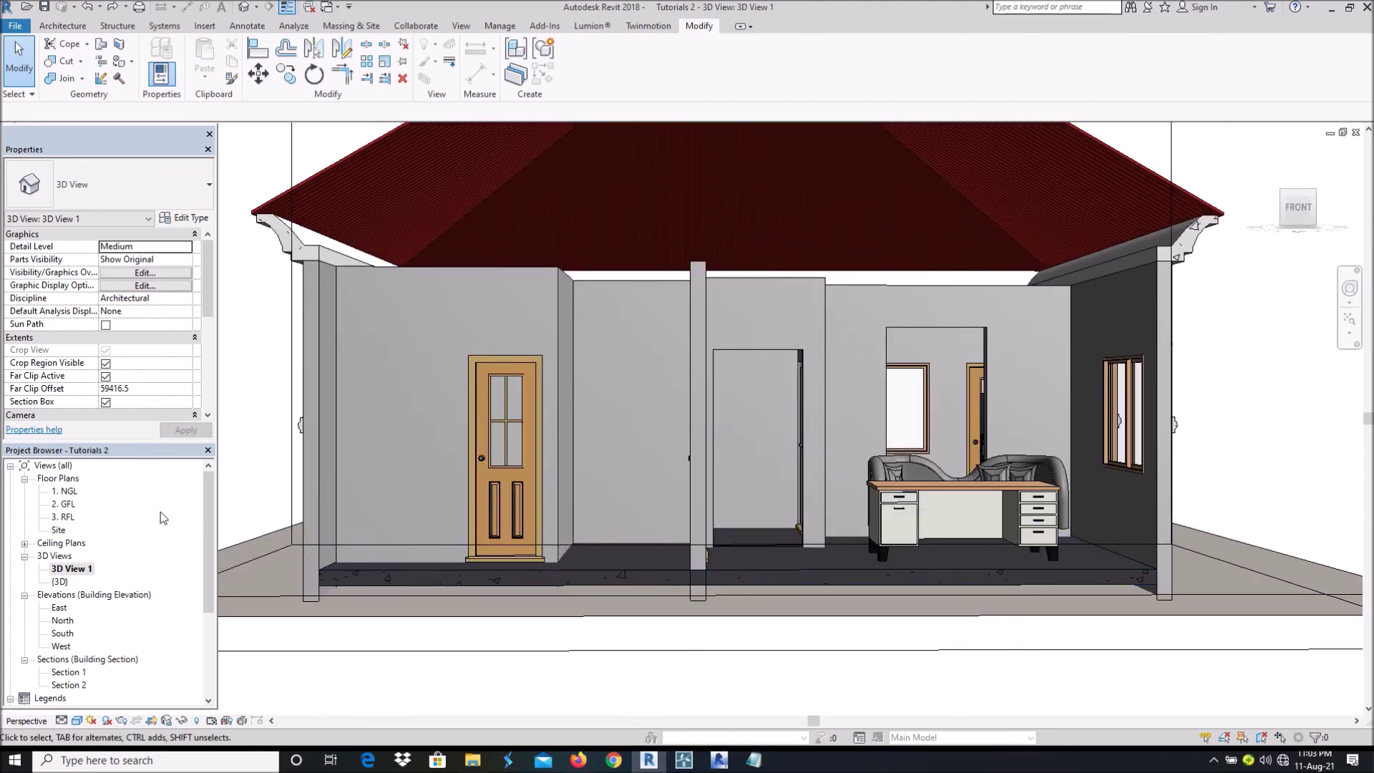
double_click(68, 504)
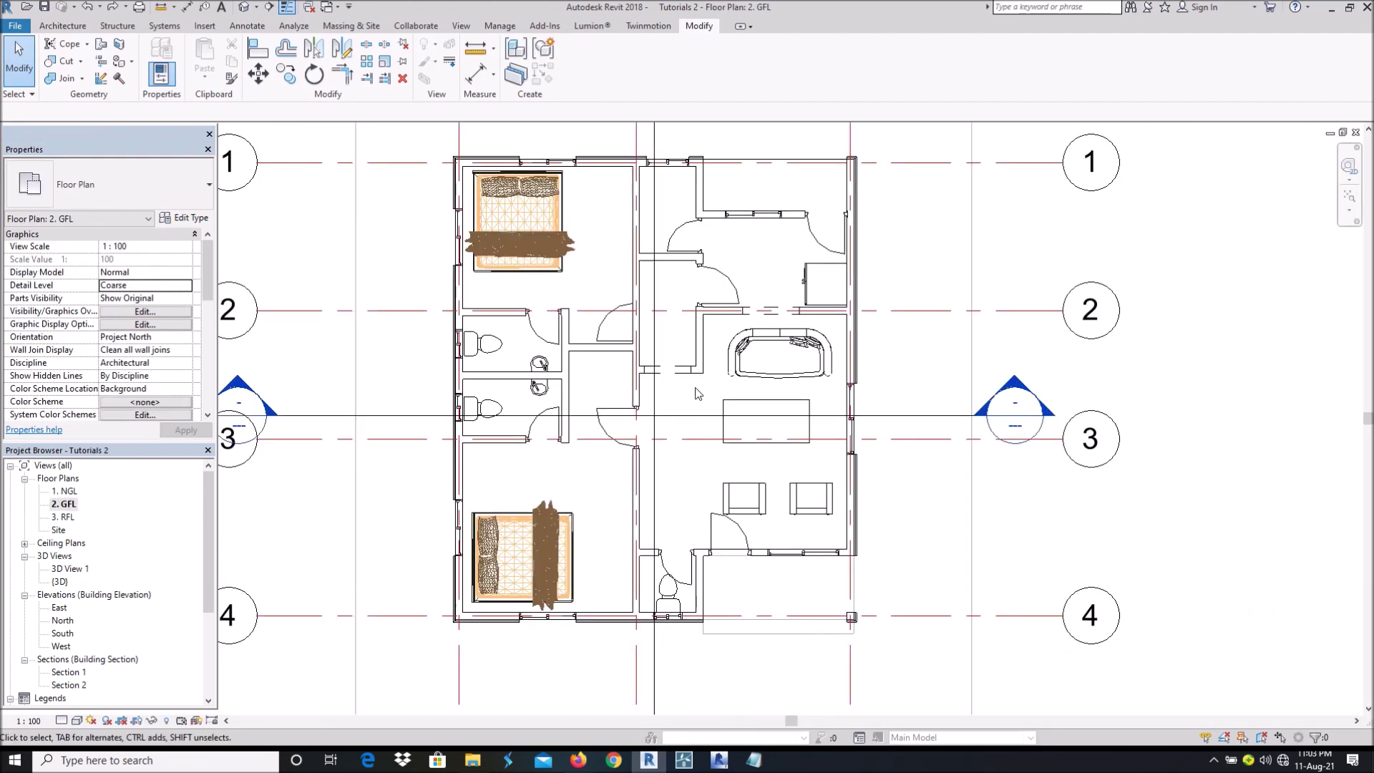
Step: Zoom the 2. GFL plan to show the whole upper level with grids A–C and 1–4
scroll(697, 394, "down", 3)
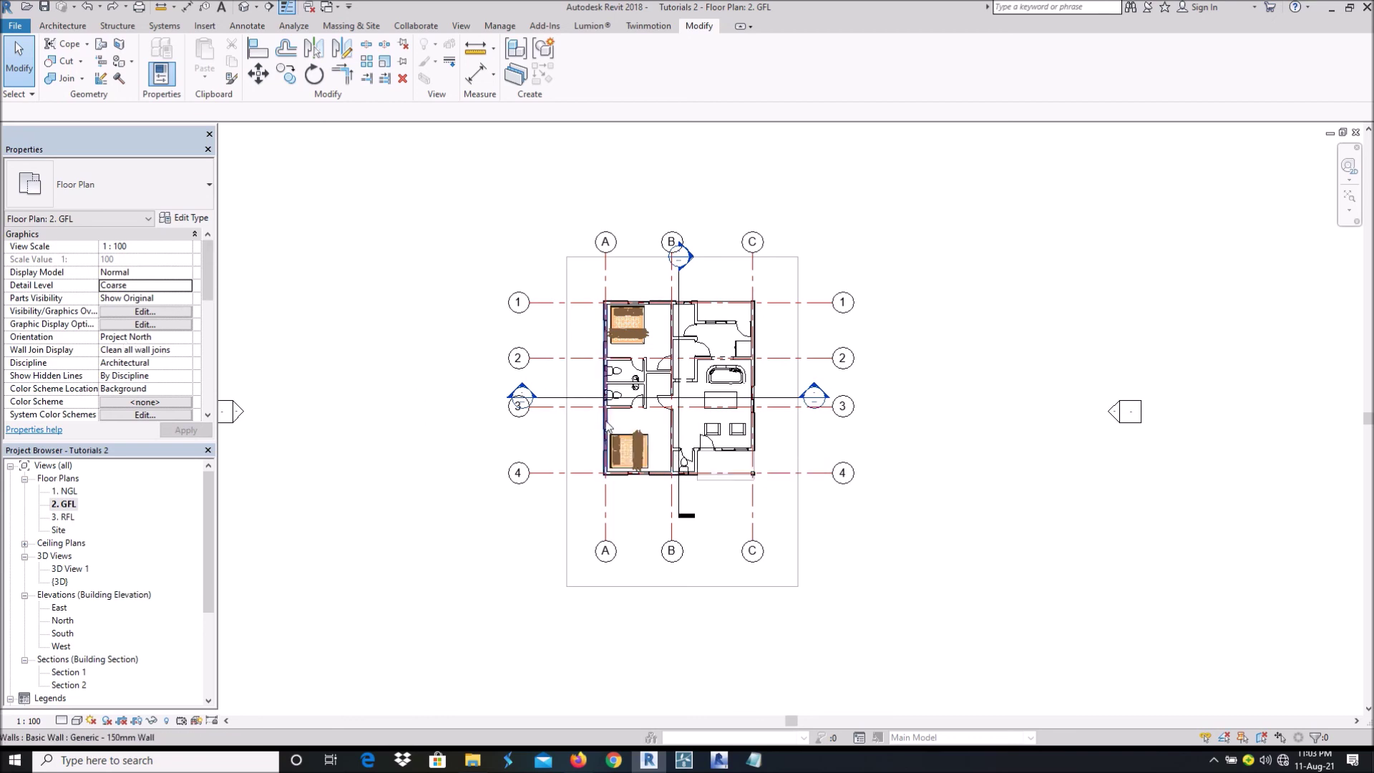
scroll(648, 429, "up", 1)
scroll(644, 426, "up", 3)
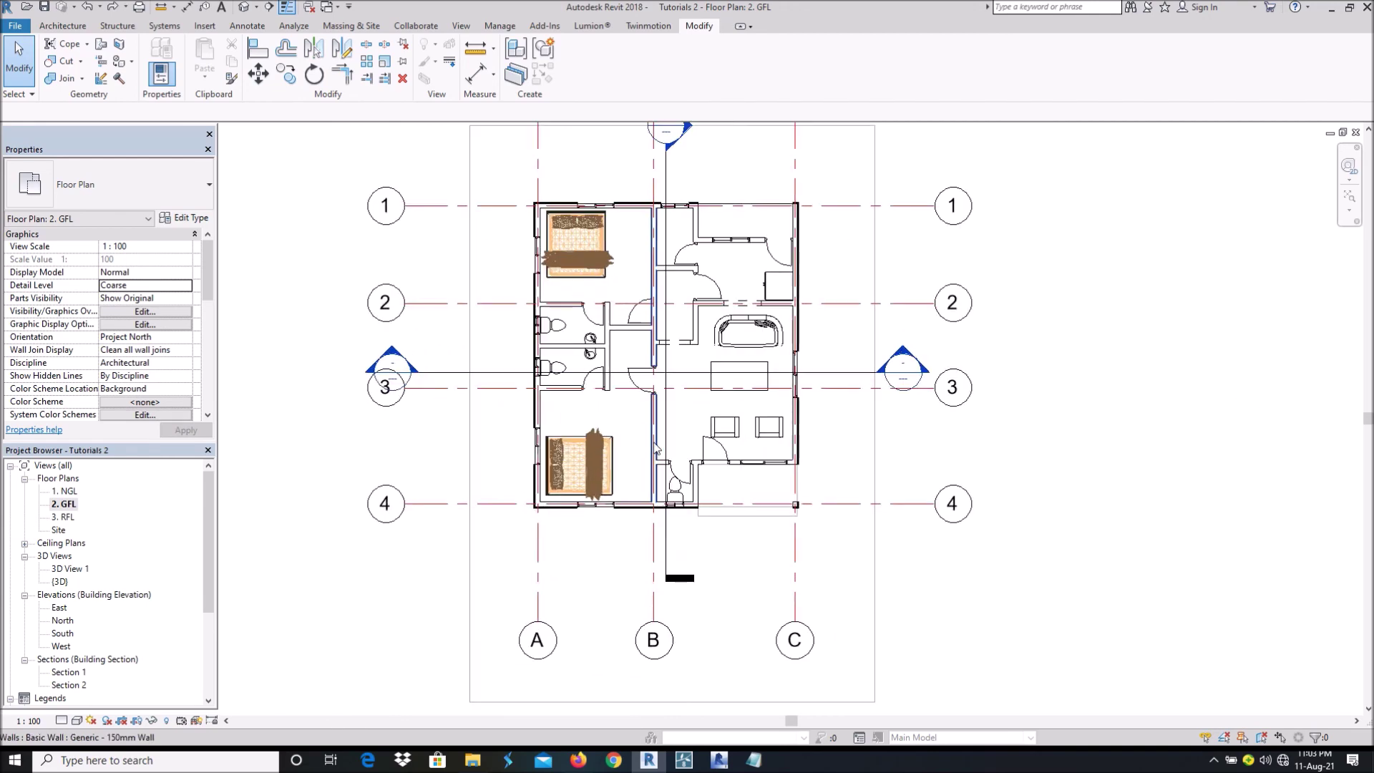
scroll(615, 430, "down", 4)
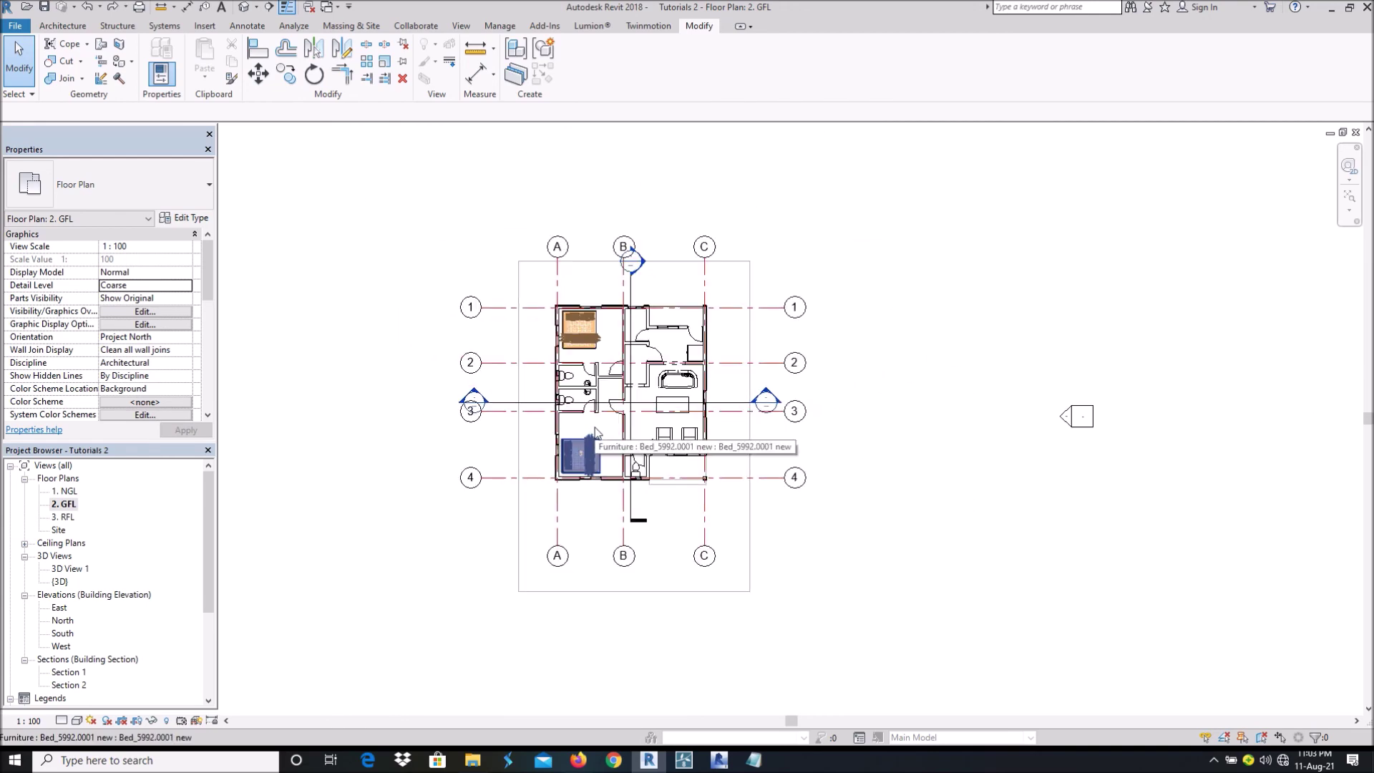